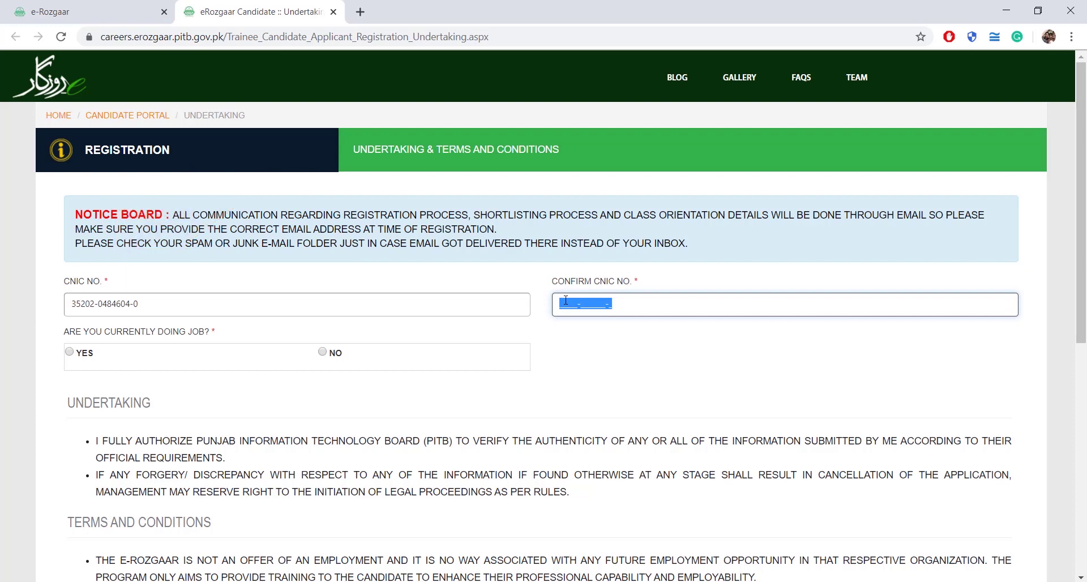
Paste the CNIC as confirmation, answer No to a current job, agree to the terms and submit the undertaking.
key("ctrl+v")
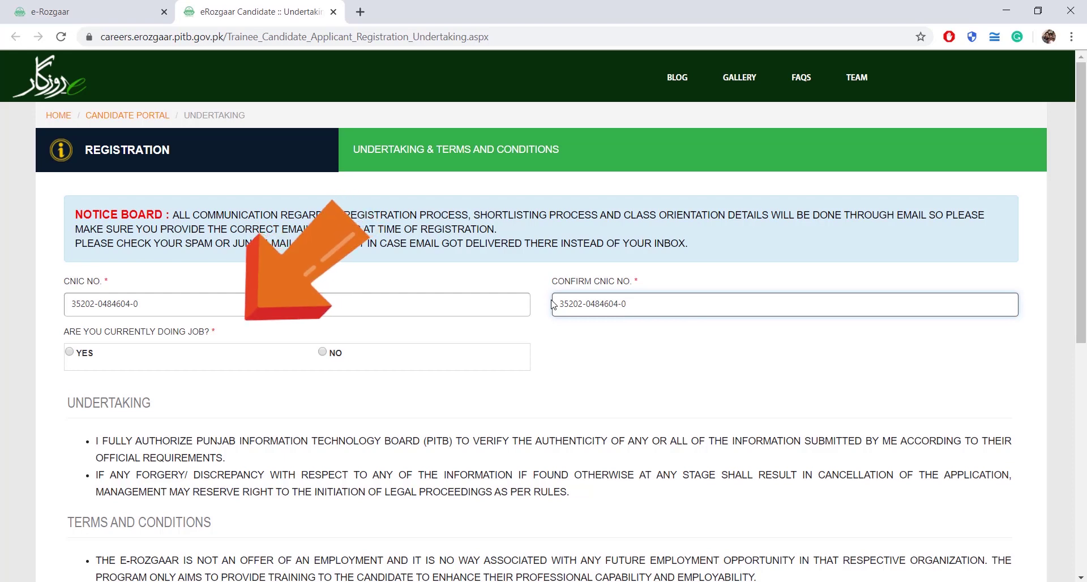
left_click(333, 356)
scroll(333, 397, "down", 2)
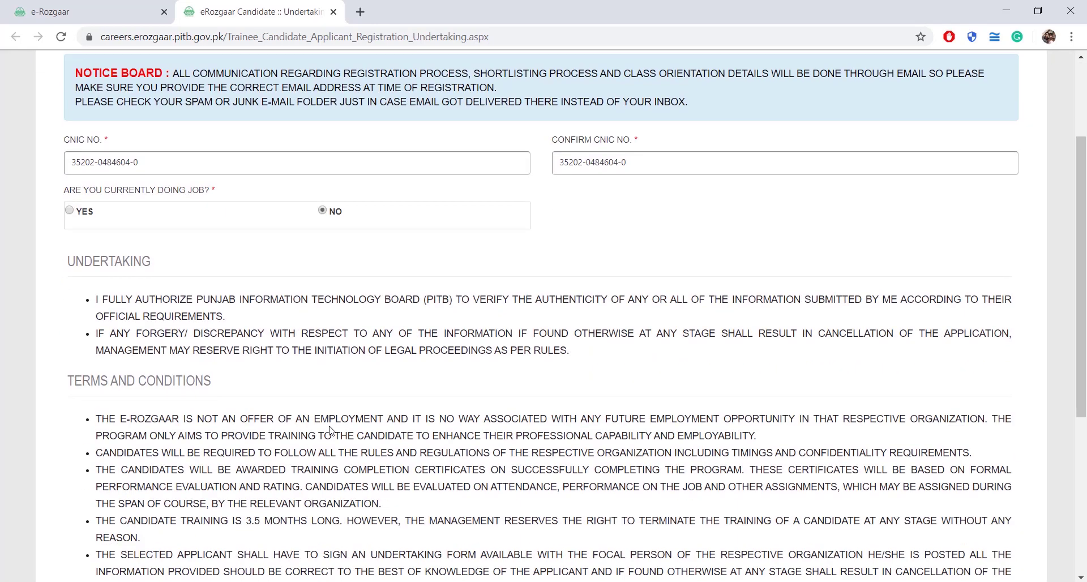
scroll(331, 431, "down", 5)
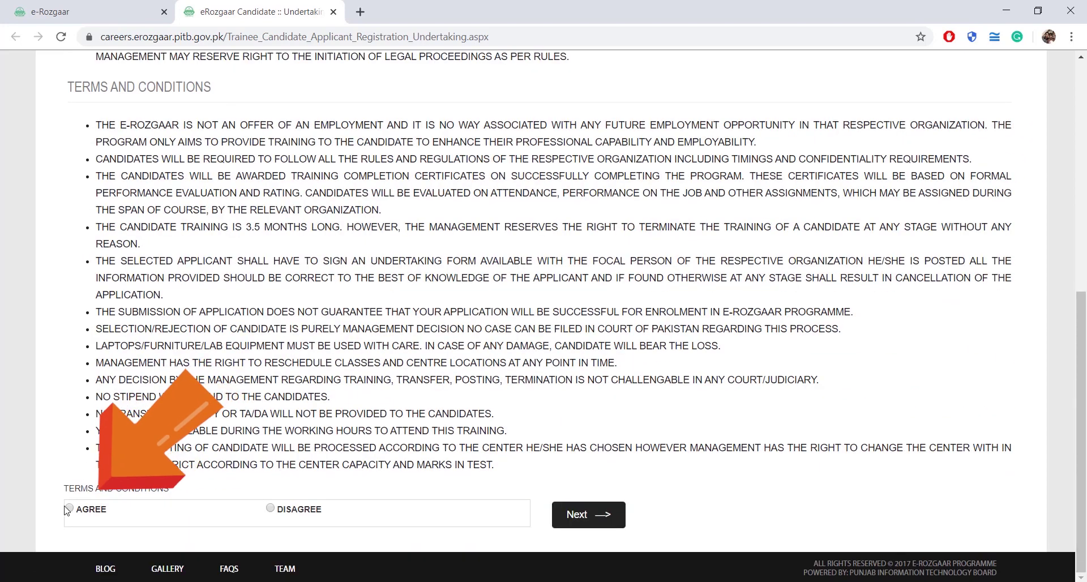
left_click(68, 508)
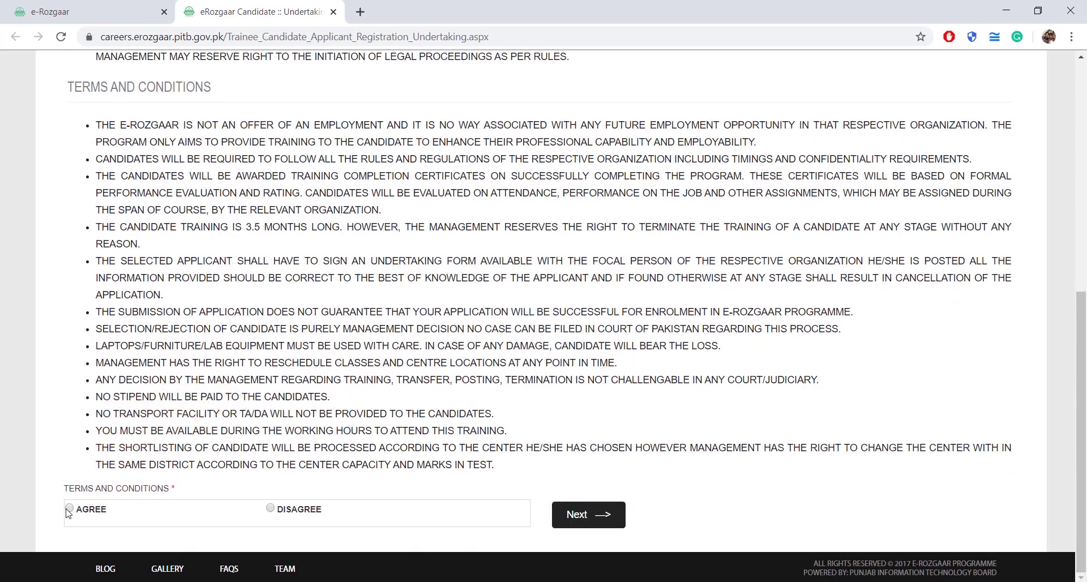
left_click(588, 515)
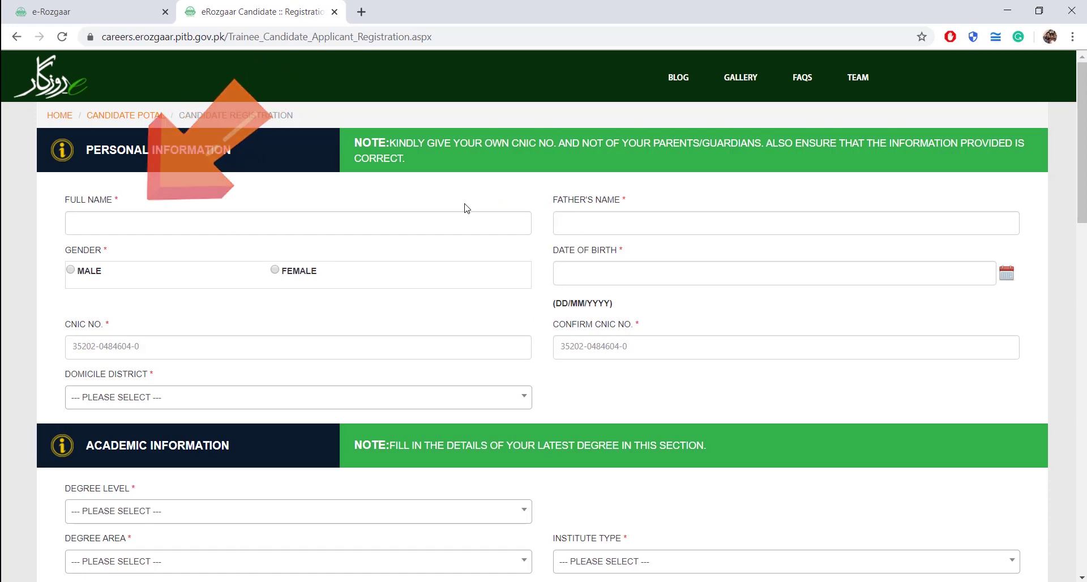
Enter the candidate's full name and father's name, and set gender to Male.
left_click(452, 218)
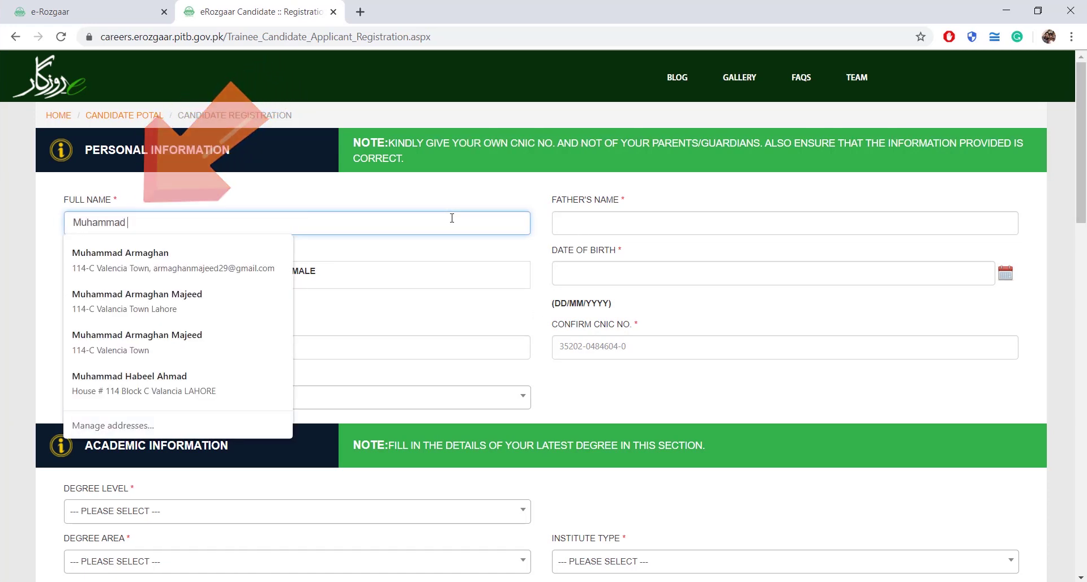
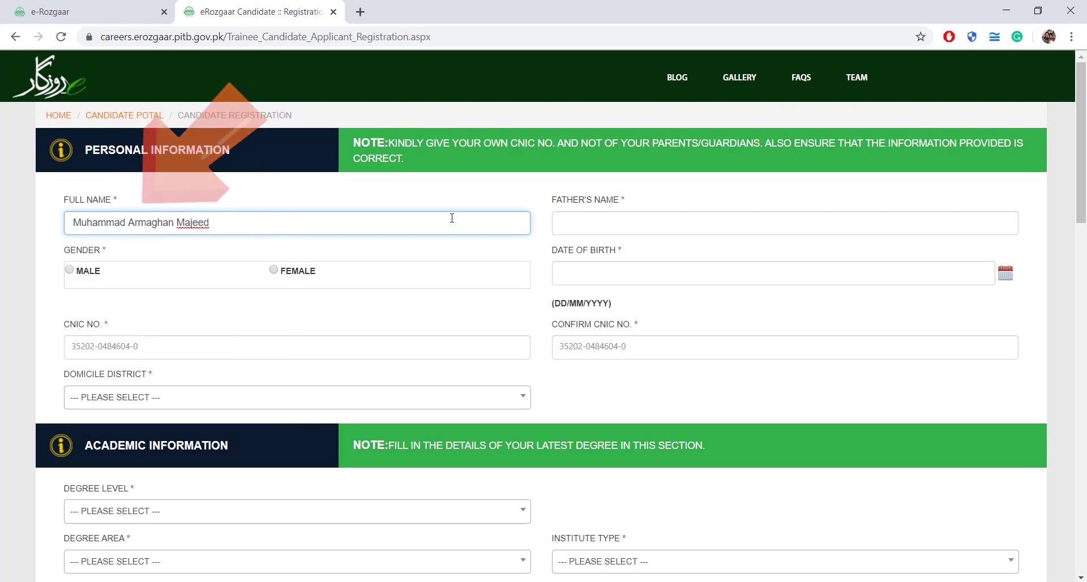
left_click(566, 221)
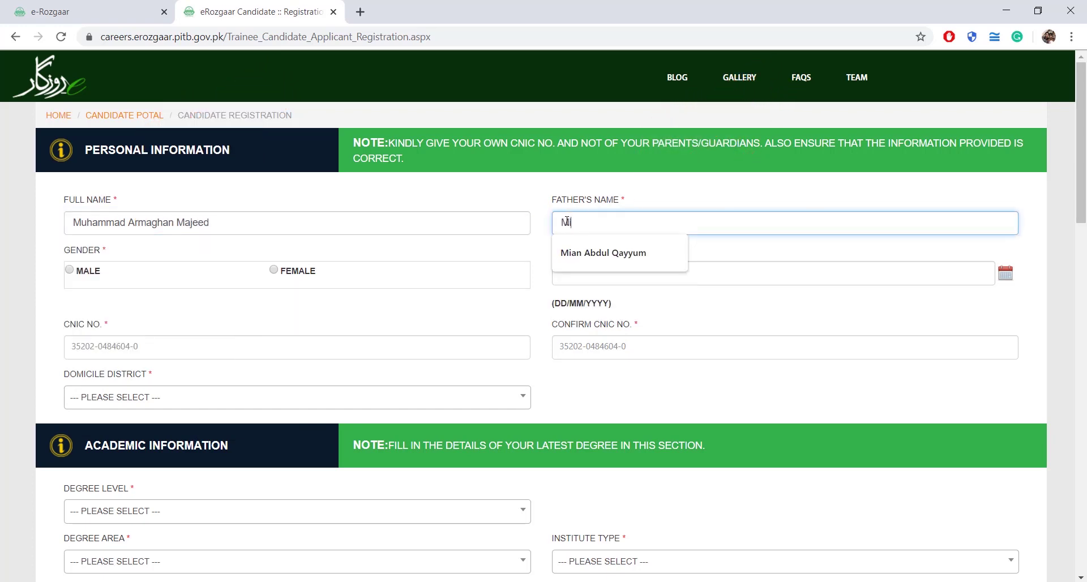
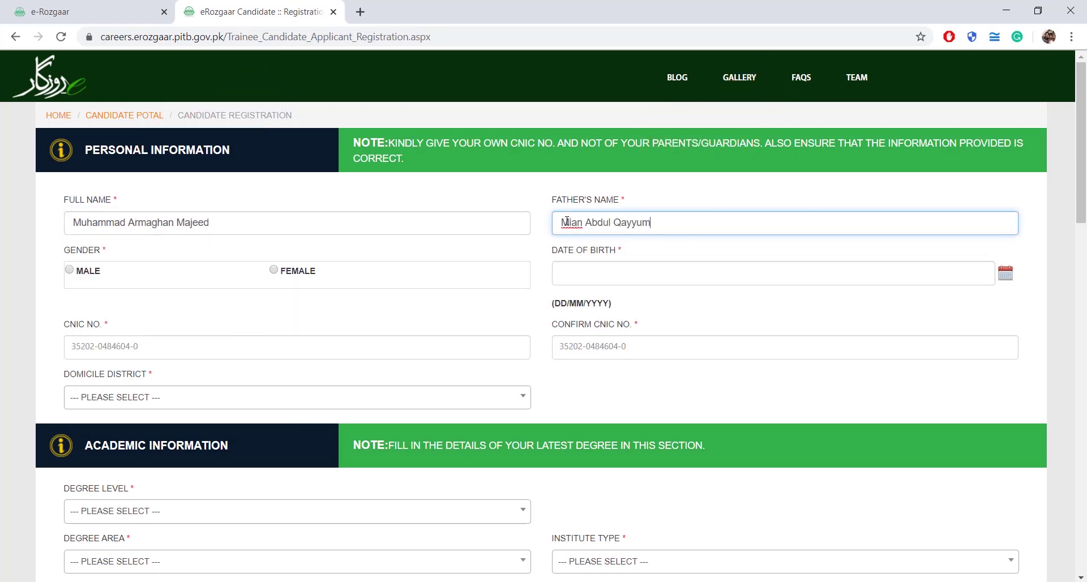
left_click(70, 270)
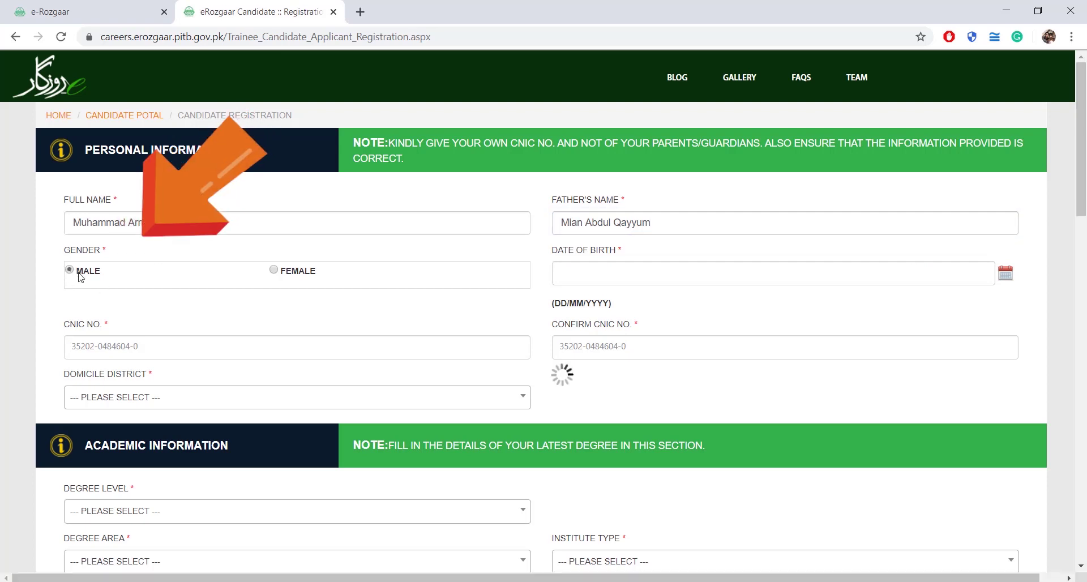
Set the date of birth to 29 October 1994 in the calendar.
left_click(1006, 274)
left_click(617, 295)
left_click(617, 295)
left_click(563, 294)
left_click(563, 294)
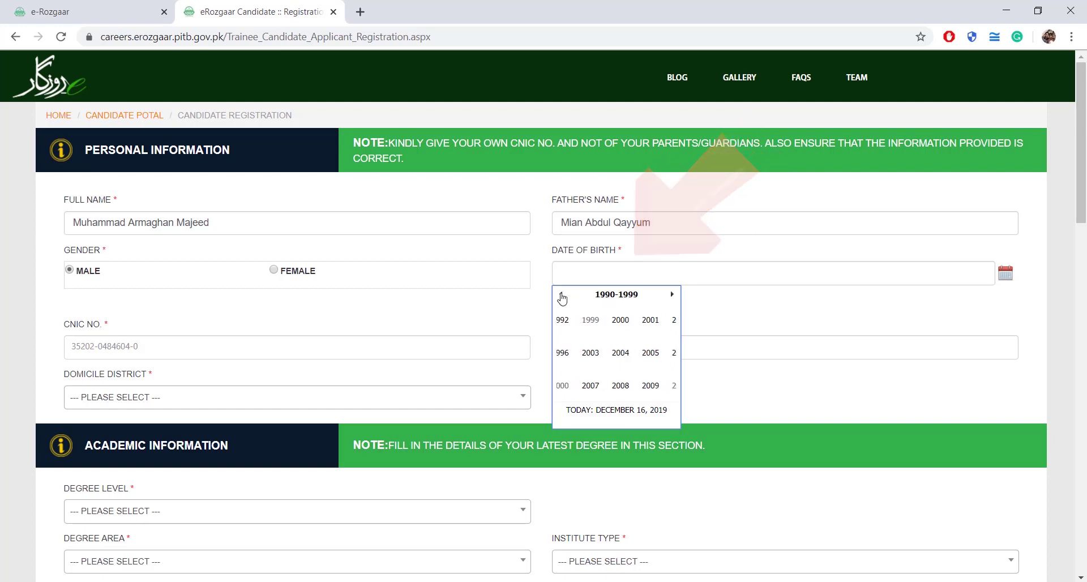
left_click(602, 350)
left_click(602, 383)
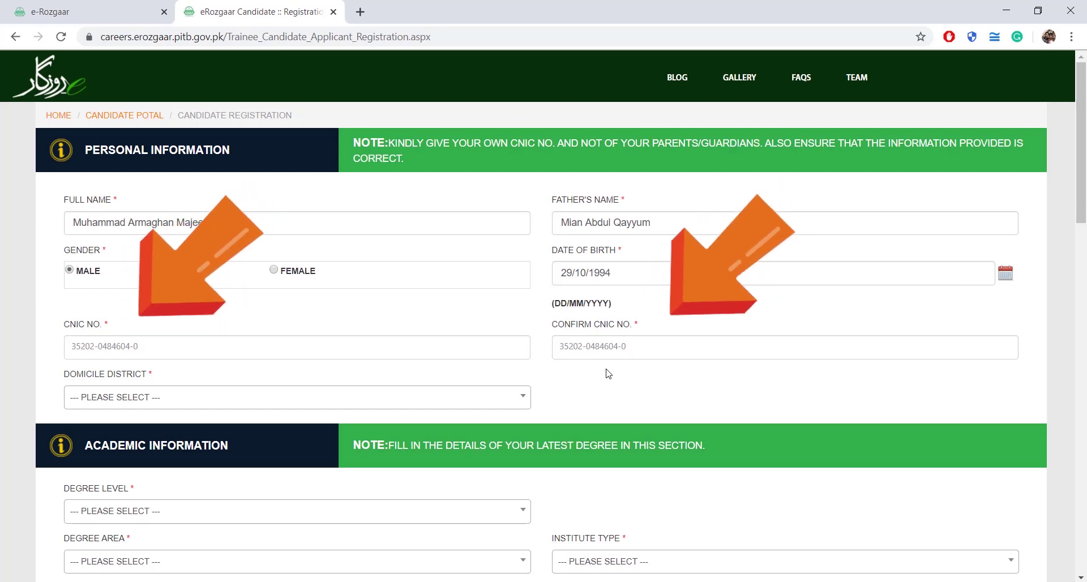
Set the domicile district to LAHORE.
scroll(364, 357, "down", 1)
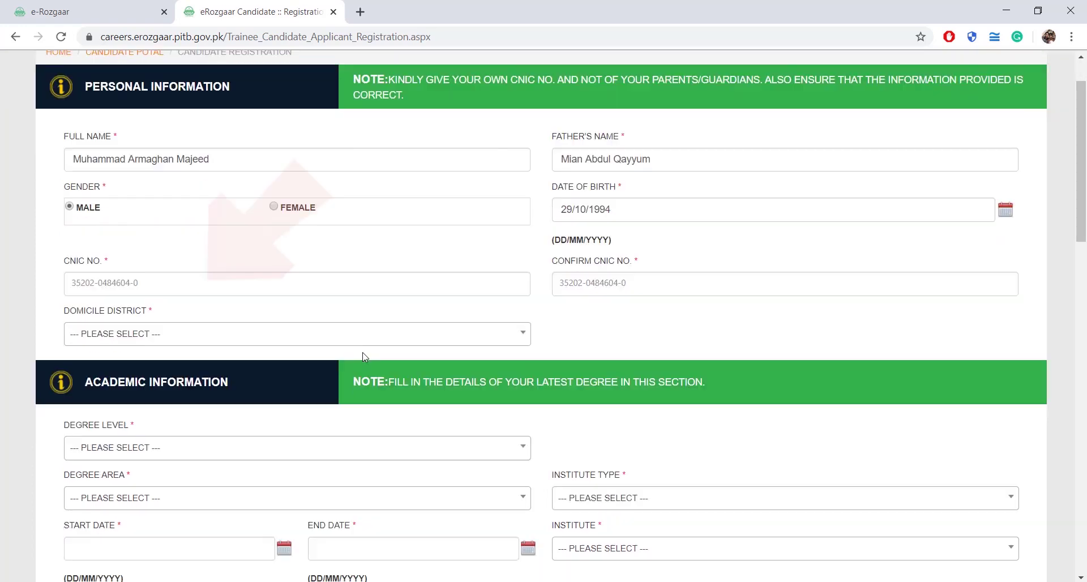
left_click(265, 328)
type("Lahore")
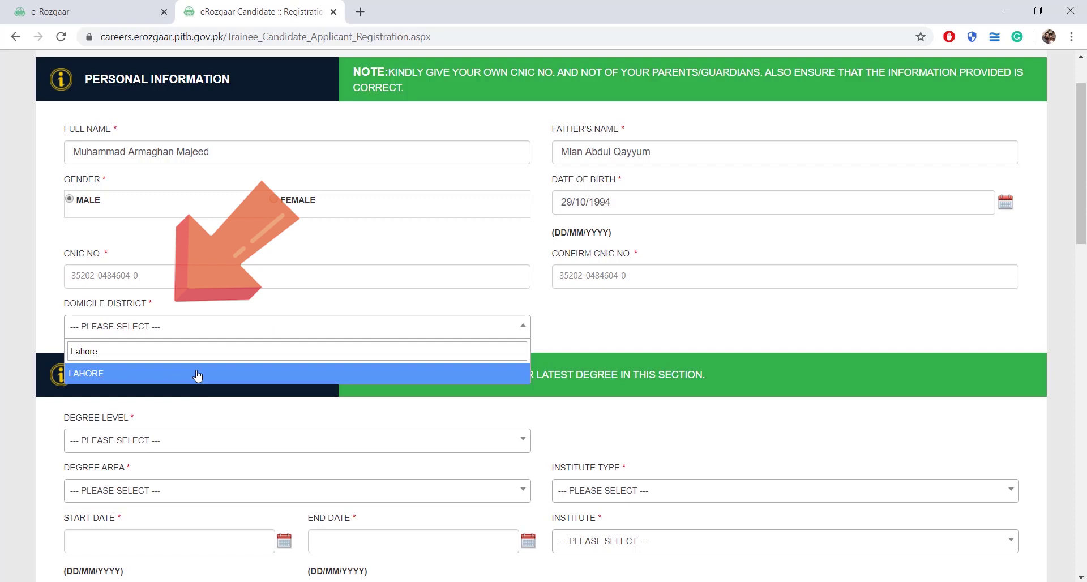
left_click(197, 375)
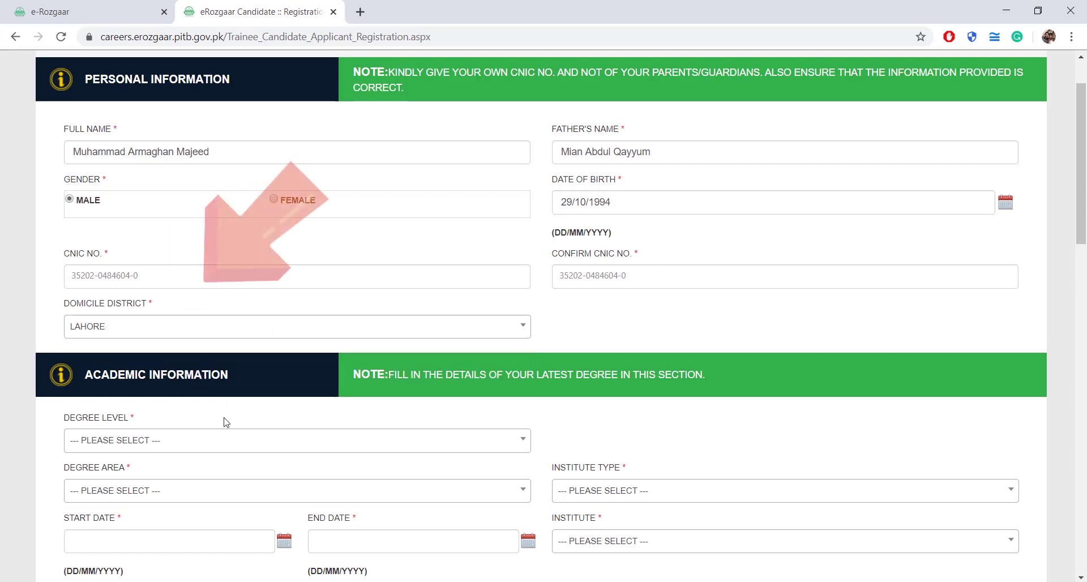
Set degree level to BACHELORS (4 YEARS) and degree area to COMPUTER ENGINEERING.
scroll(249, 419, "down", 2)
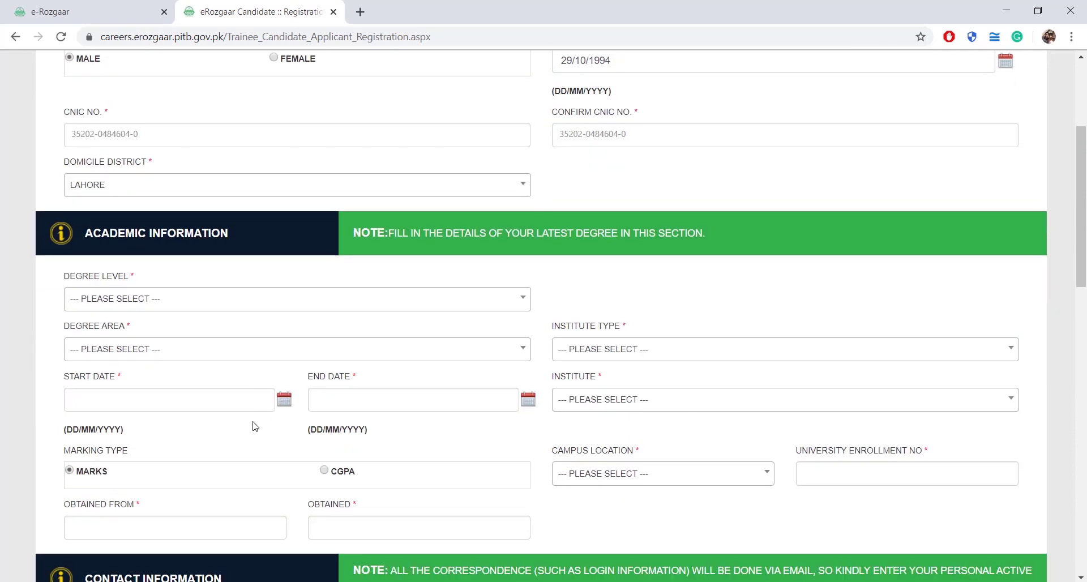
left_click(324, 299)
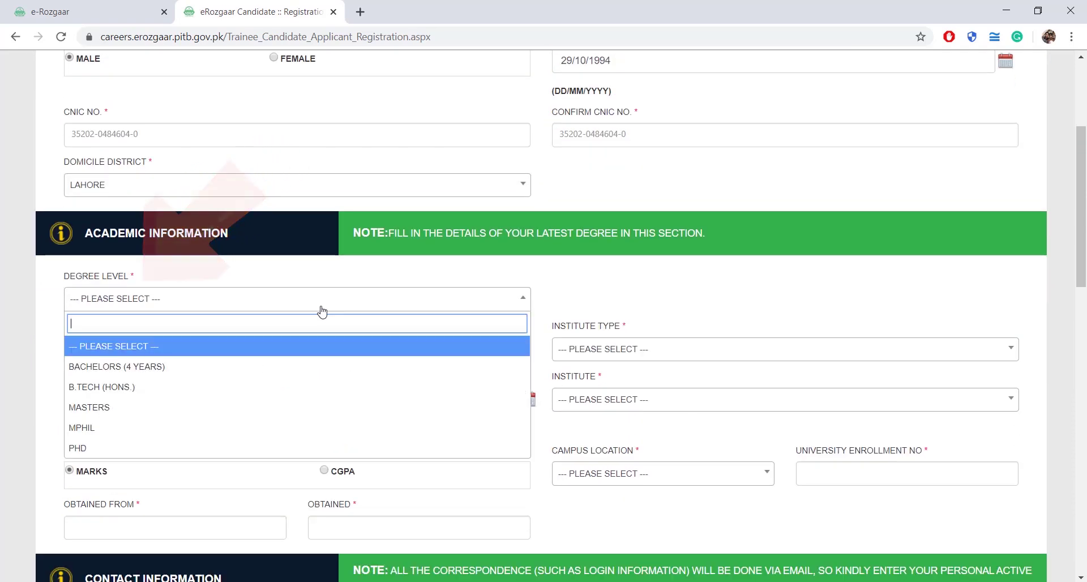
left_click(200, 369)
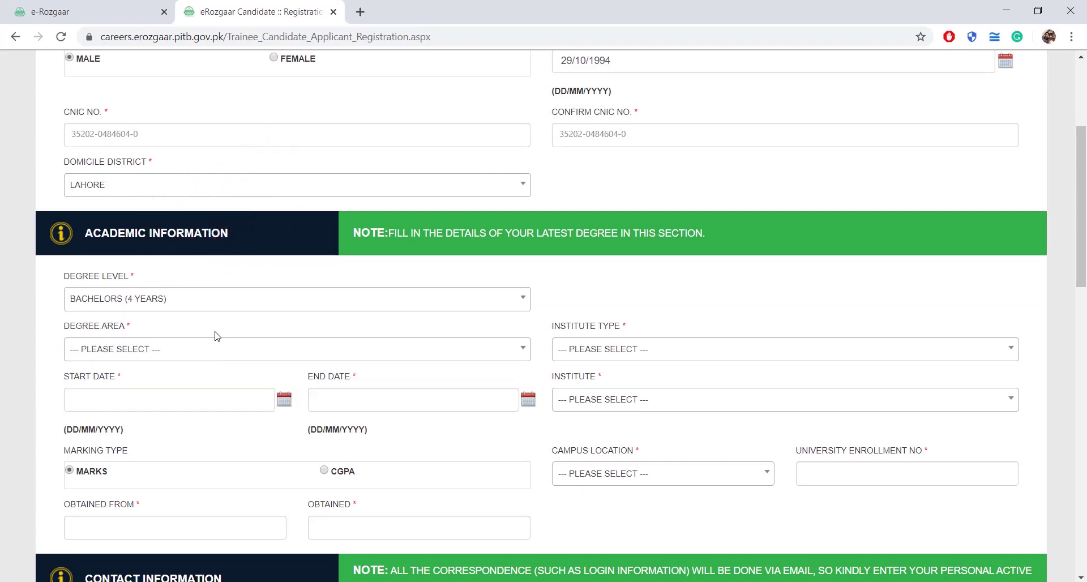
left_click(387, 354)
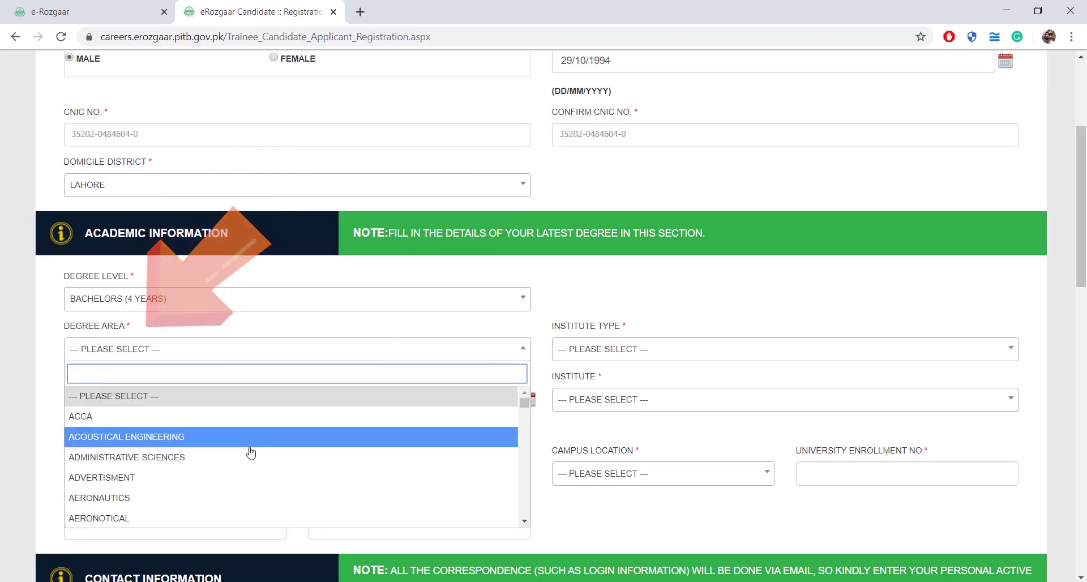
type("comp")
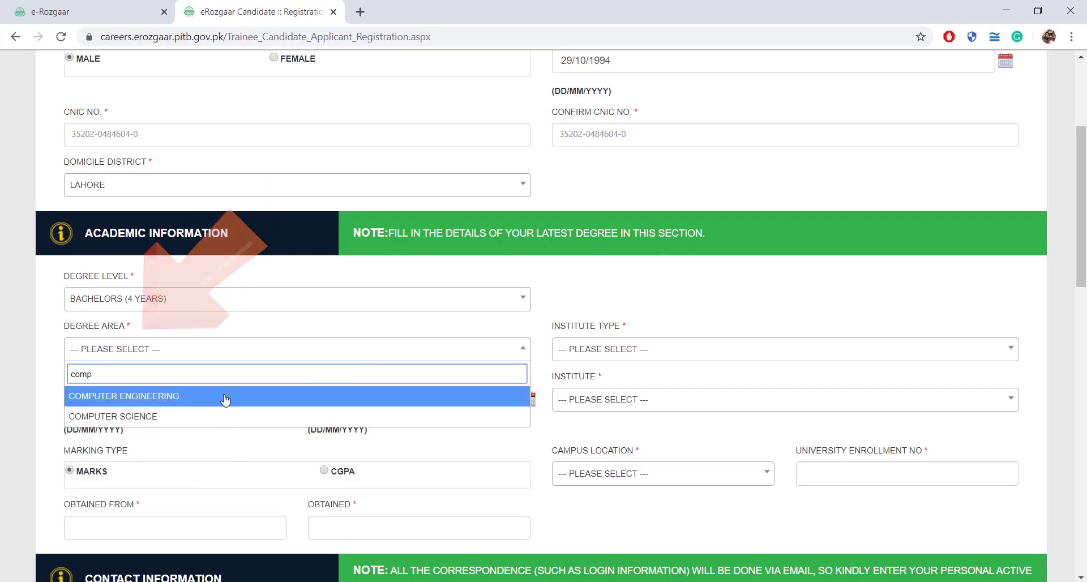
left_click(226, 398)
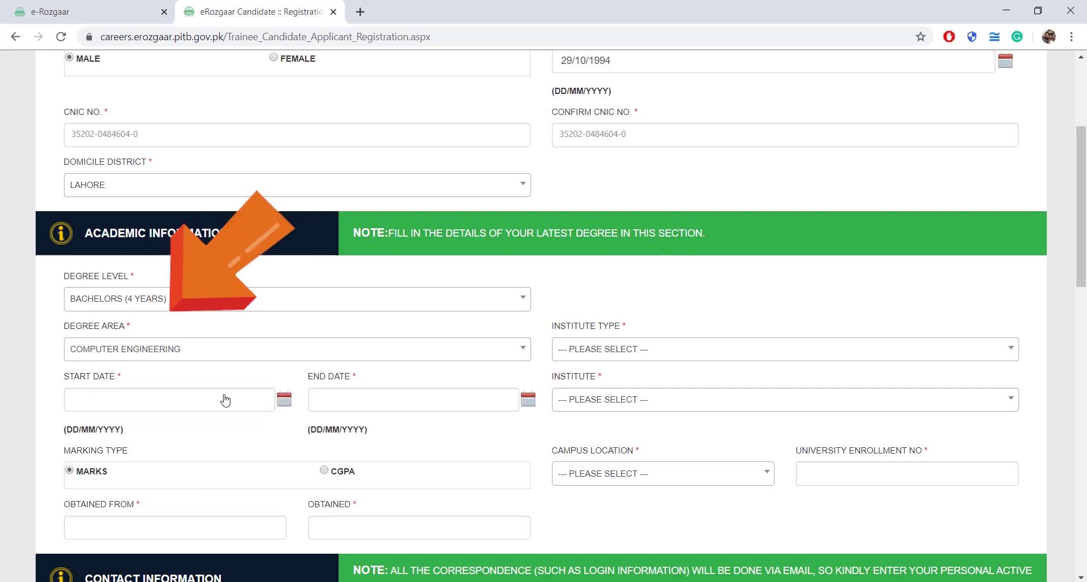
Choose PUBLIC SECTOR INSTITUTES and COMSATS INSTITUTE OF INFORMATION TECHNOLOGY as the institute.
left_click(797, 354)
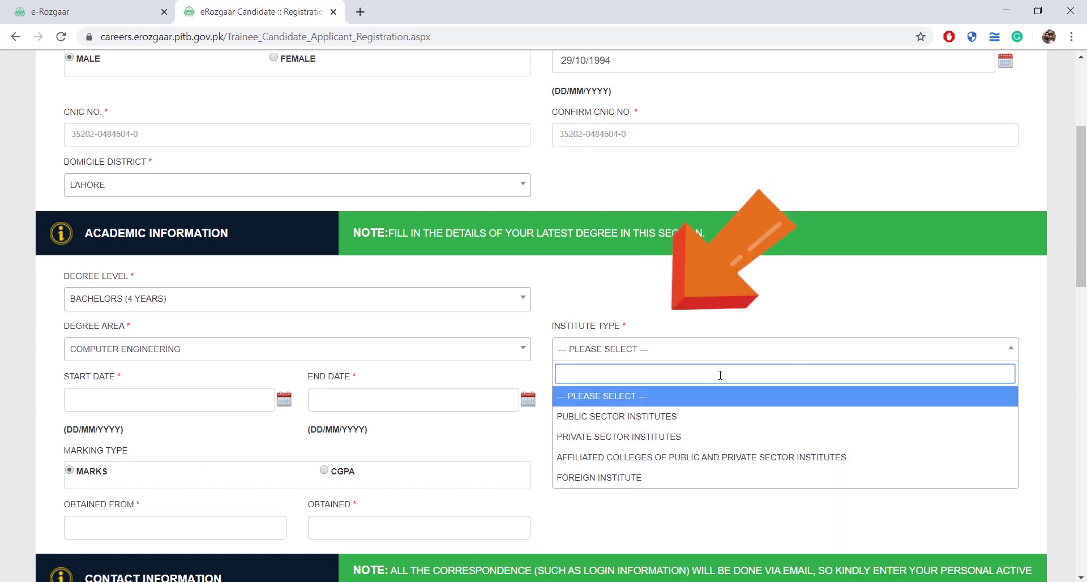
left_click(674, 418)
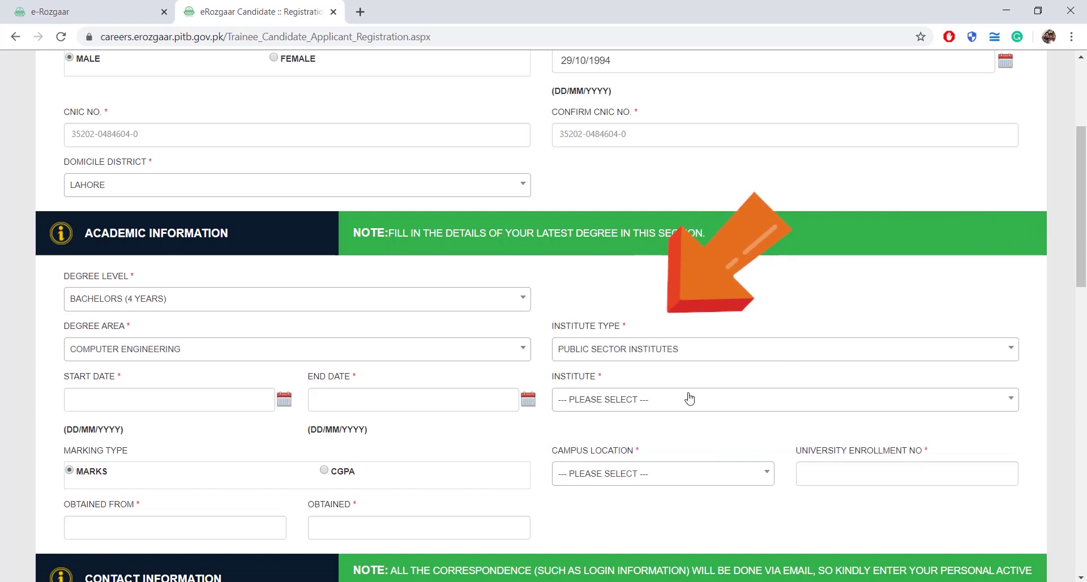
left_click(688, 399)
type("comsa")
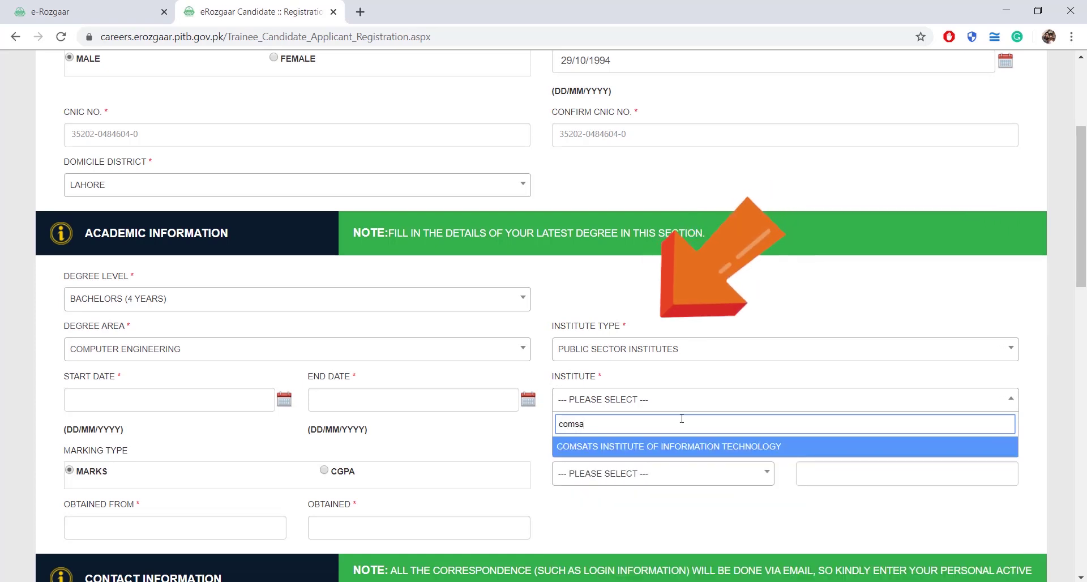
left_click(678, 447)
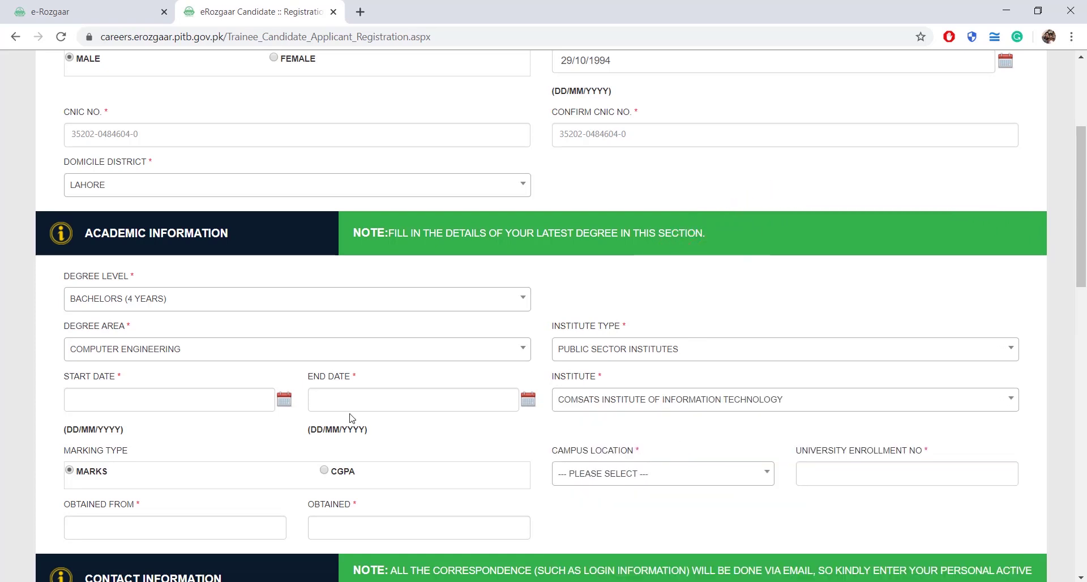
Set the degree start date to 8 July 2014.
left_click(285, 400)
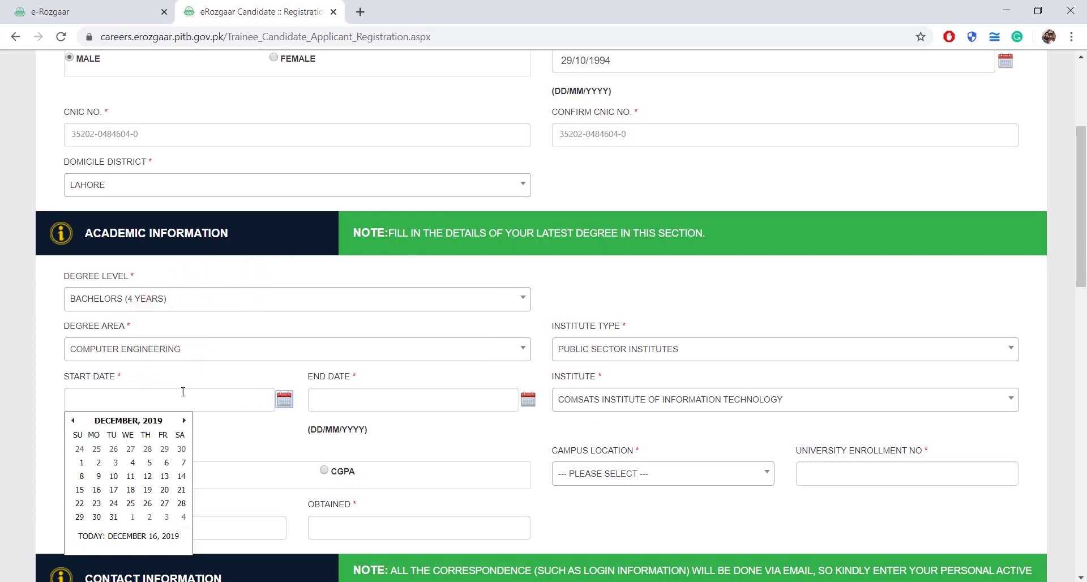
left_click(129, 420)
left_click(129, 420)
left_click(113, 479)
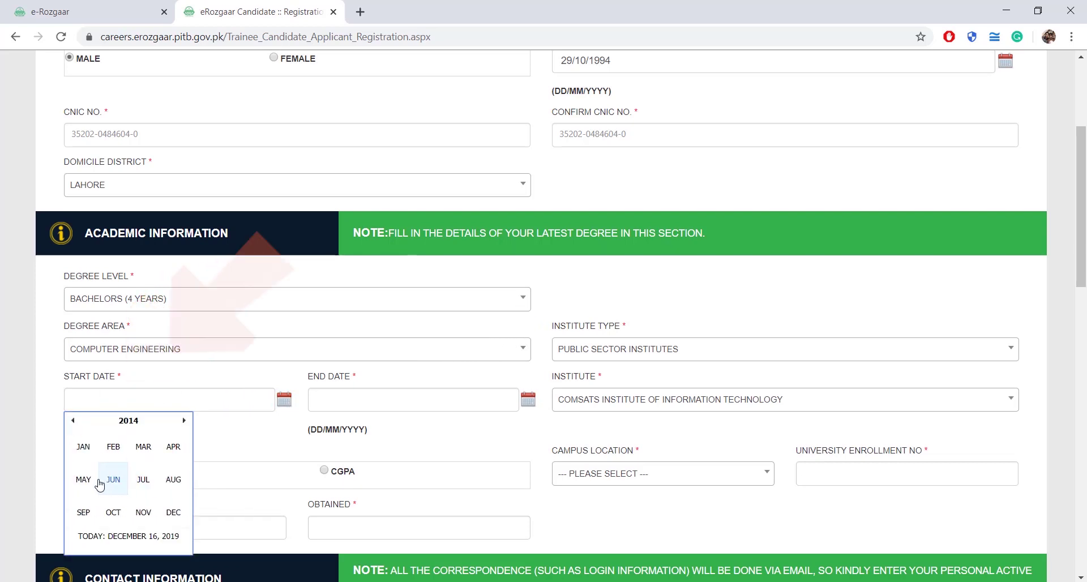
left_click(144, 479)
left_click(111, 465)
Set the degree end date to 12 August 2018.
left_click(528, 400)
left_click(372, 420)
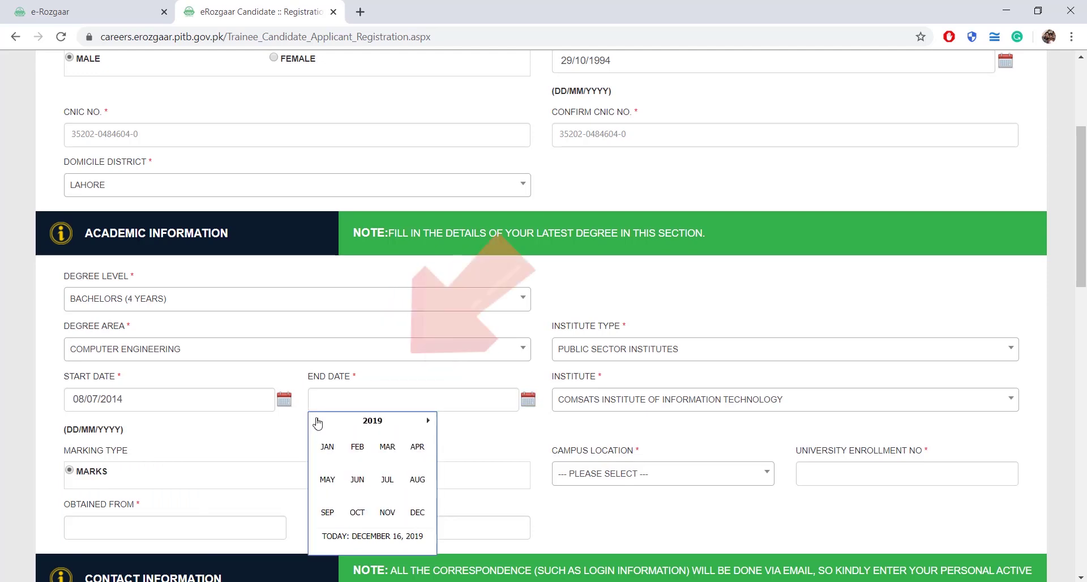
left_click(317, 423)
left_click(417, 480)
left_click(321, 479)
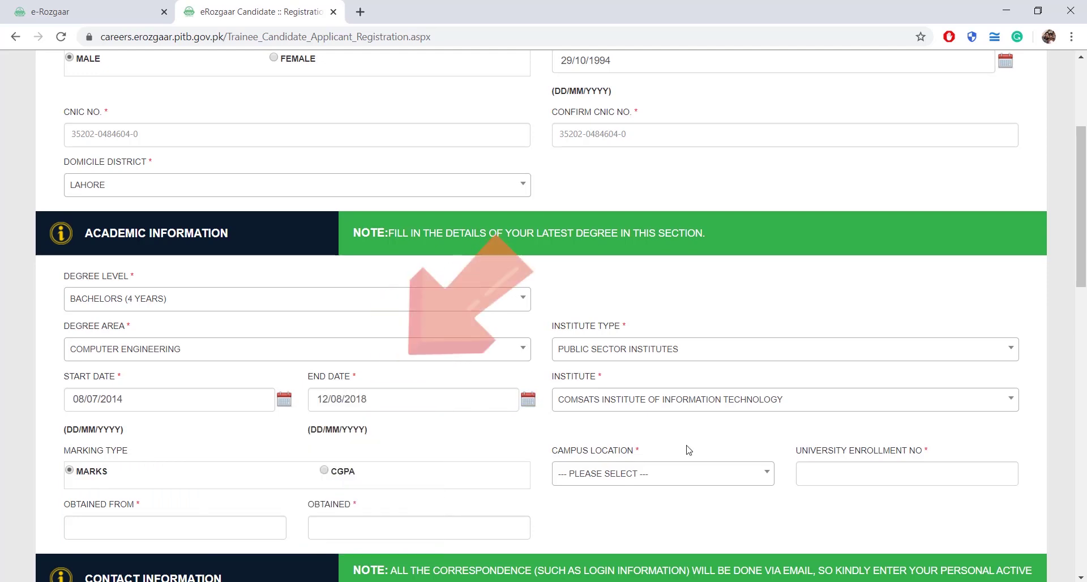
scroll(235, 479, "down", 3)
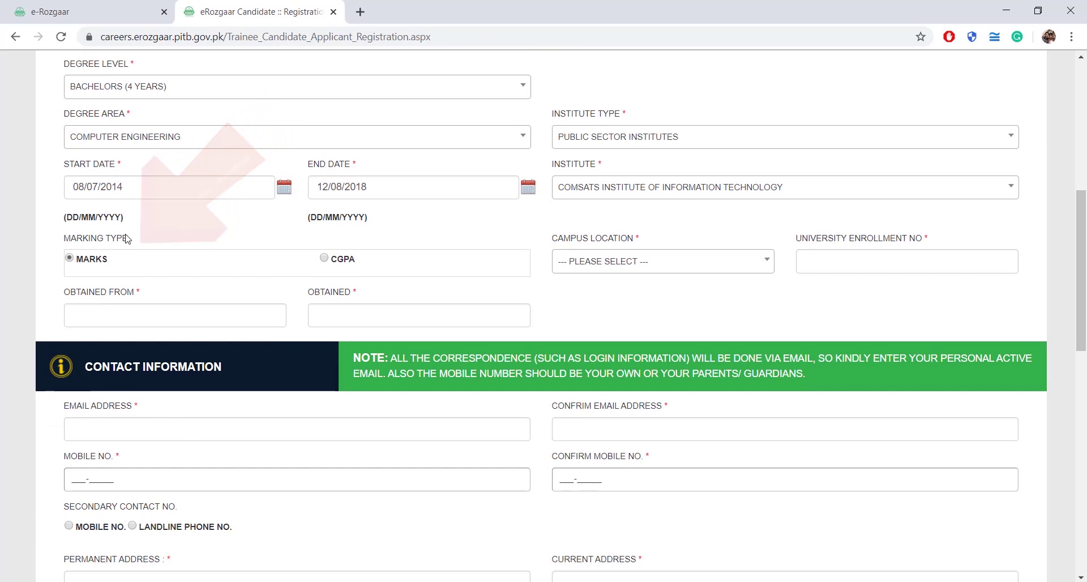
Record the result as CGPA 2.5 obtained out of 4.
left_click(324, 259)
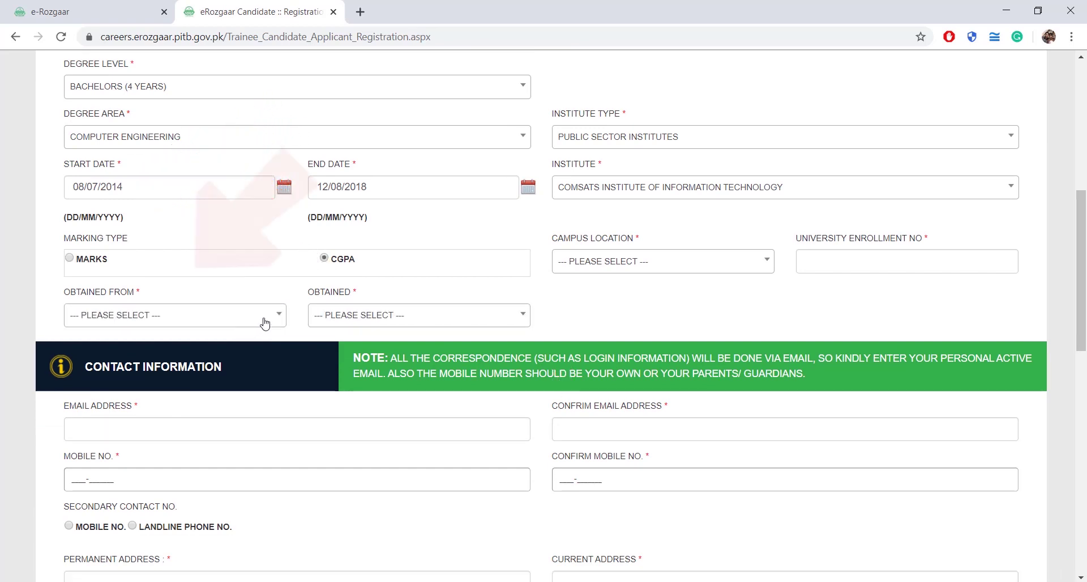
left_click(280, 317)
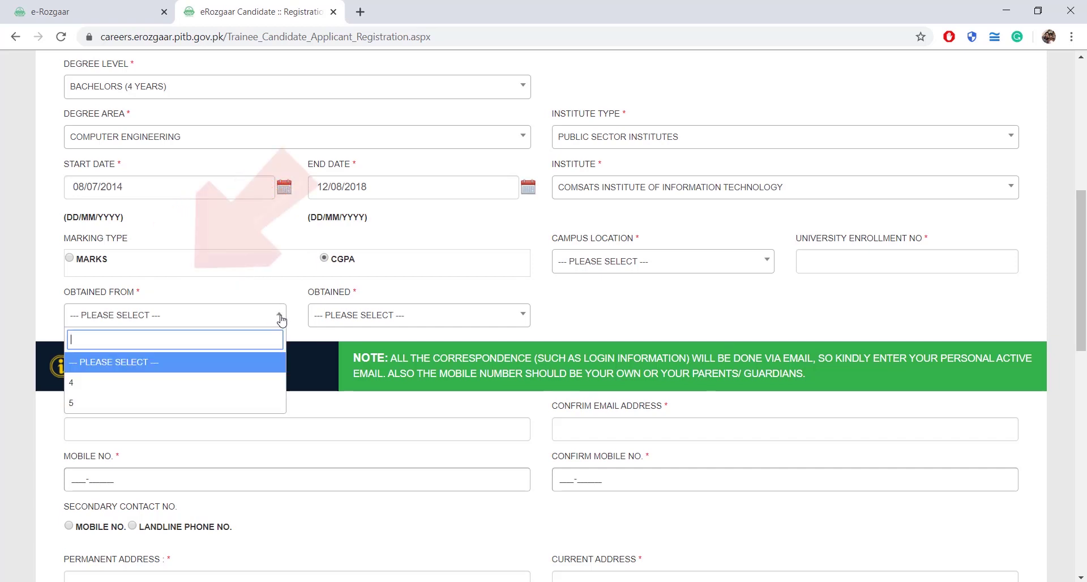
left_click(175, 384)
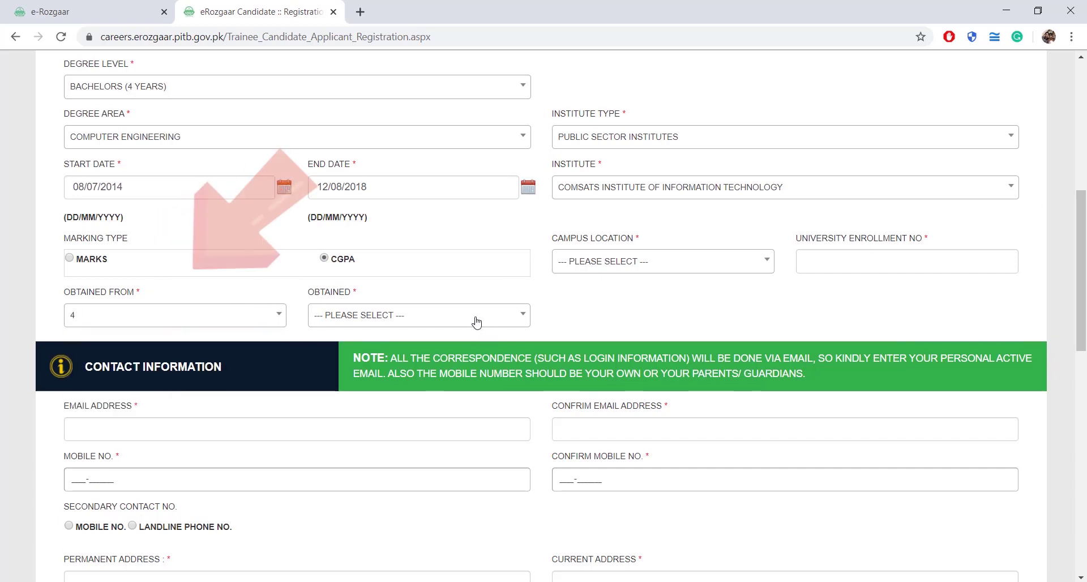
left_click(477, 322)
left_click_drag(526, 376, 525, 389)
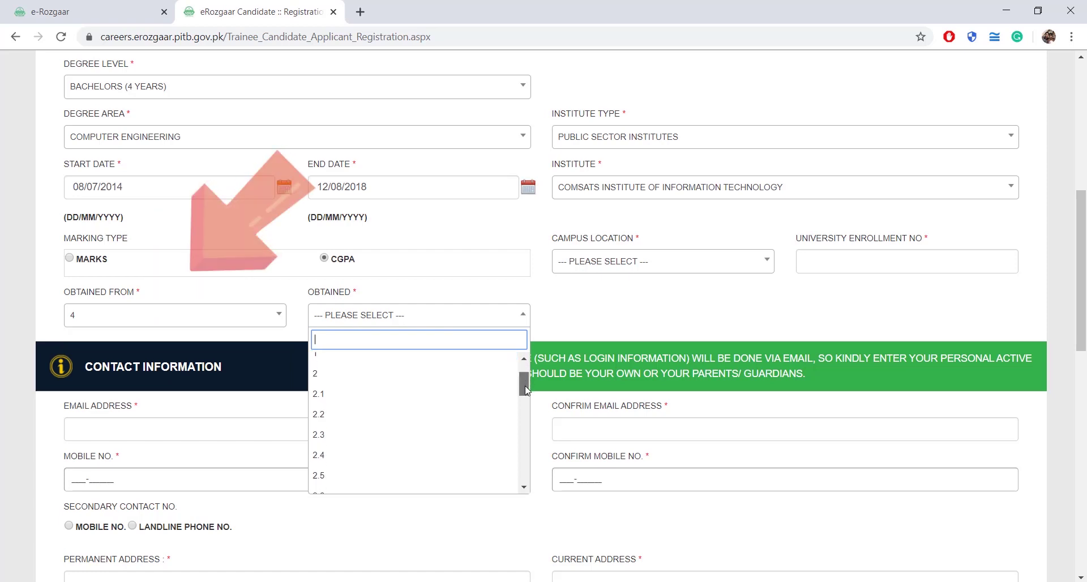
scroll(396, 431, "down", 1)
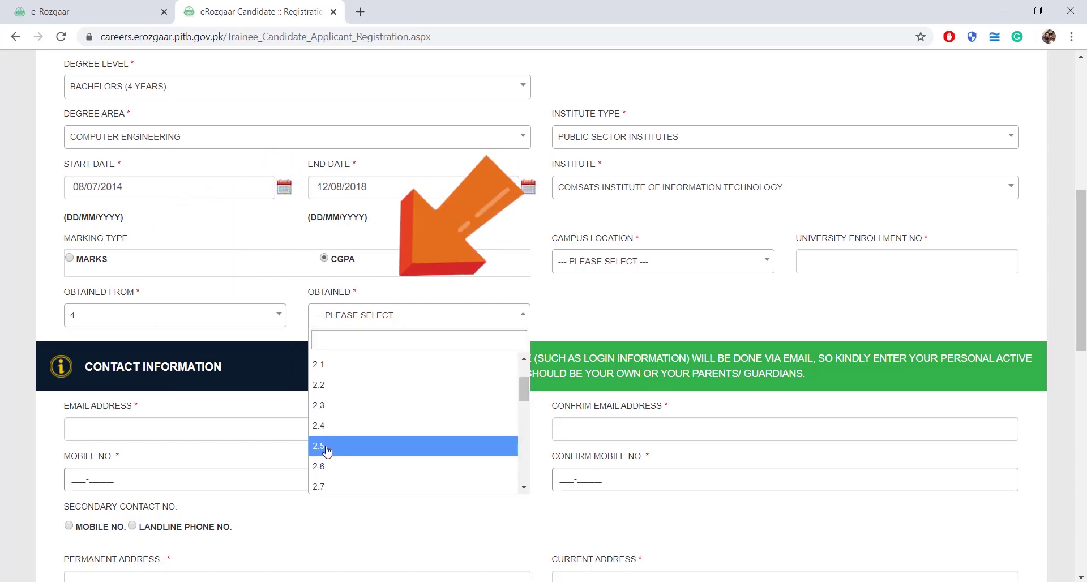
left_click(326, 448)
Set the campus location to LAHORE and type the university enrollment number.
left_click(645, 269)
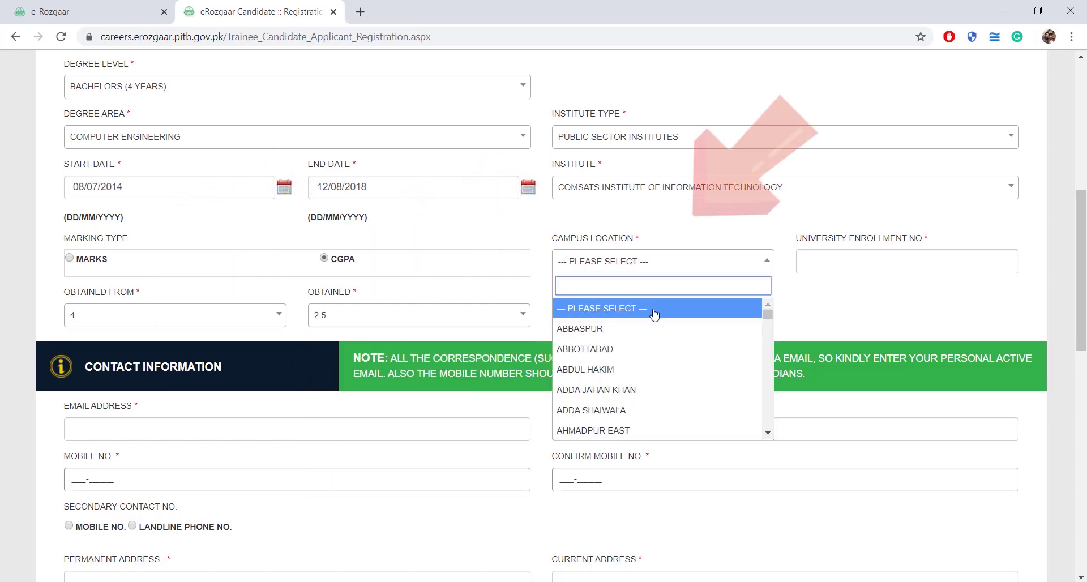
type("lahore")
left_click(652, 309)
left_click(819, 258)
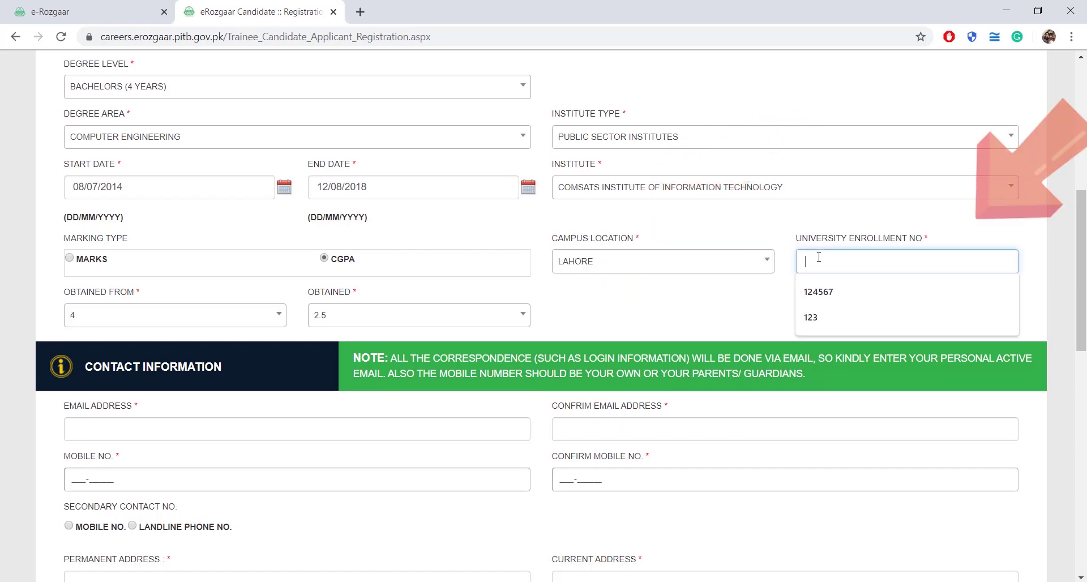
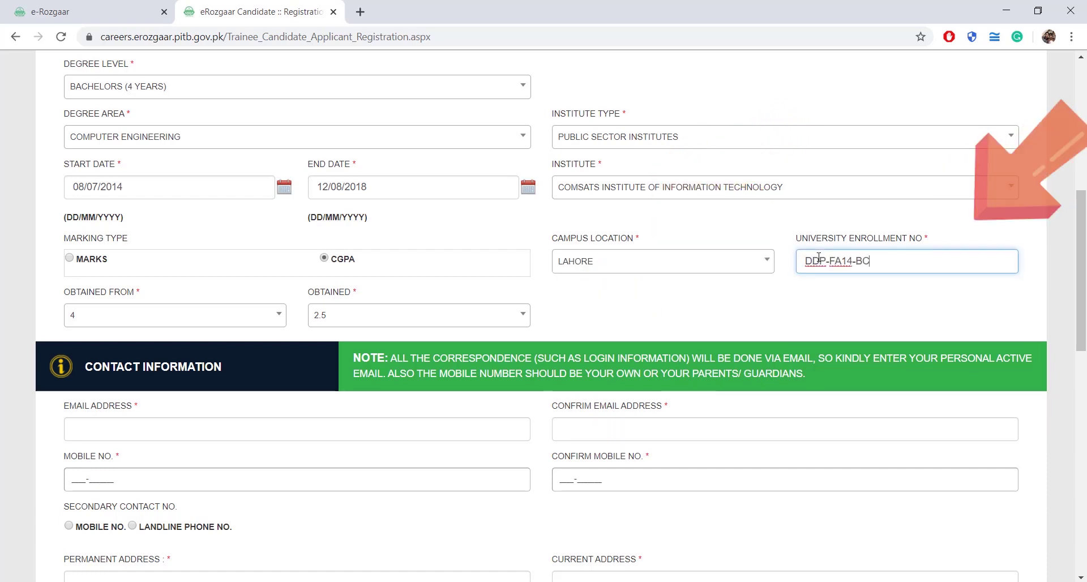
Enter the candidate's e-mail address and repeat it in Confirm Email Address.
scroll(582, 260, "down", 3)
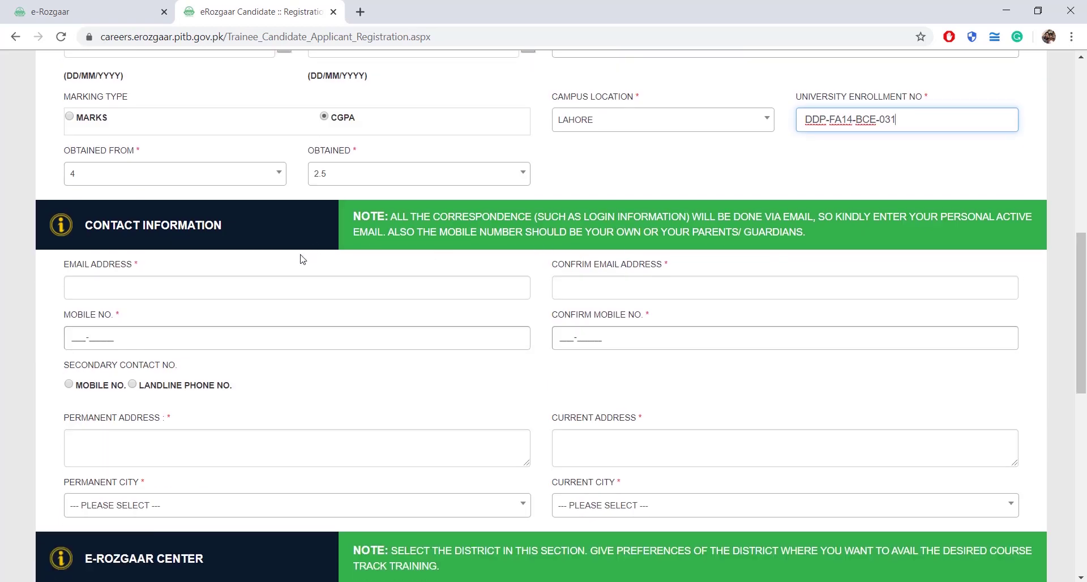
left_click(237, 292)
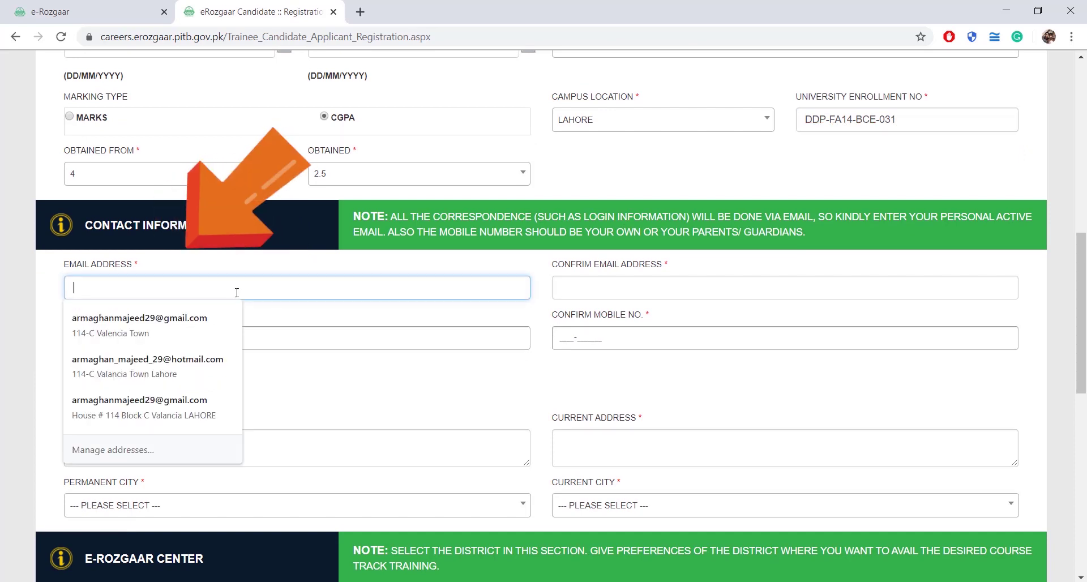
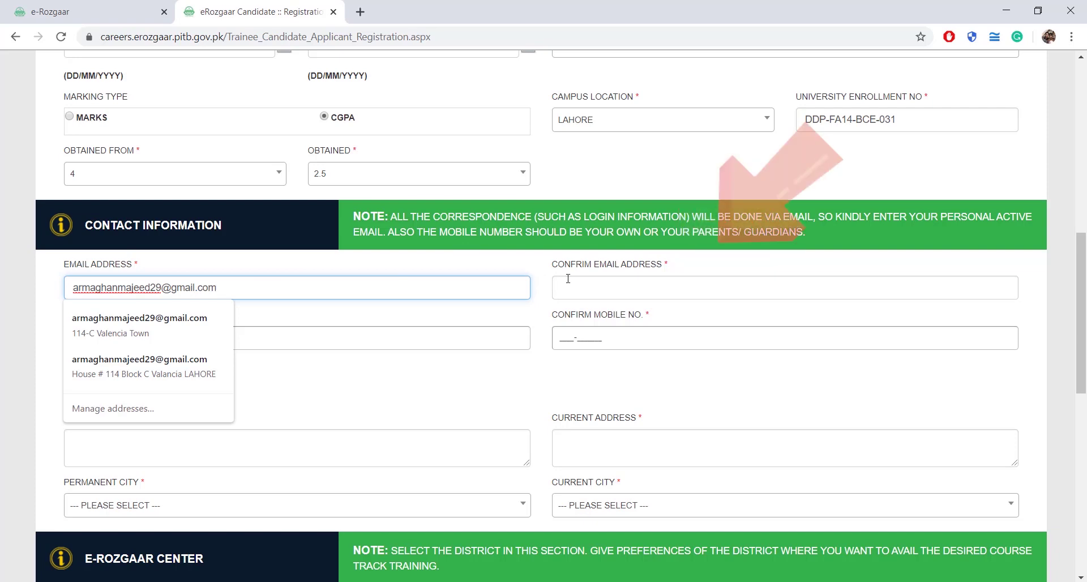
left_click(568, 283)
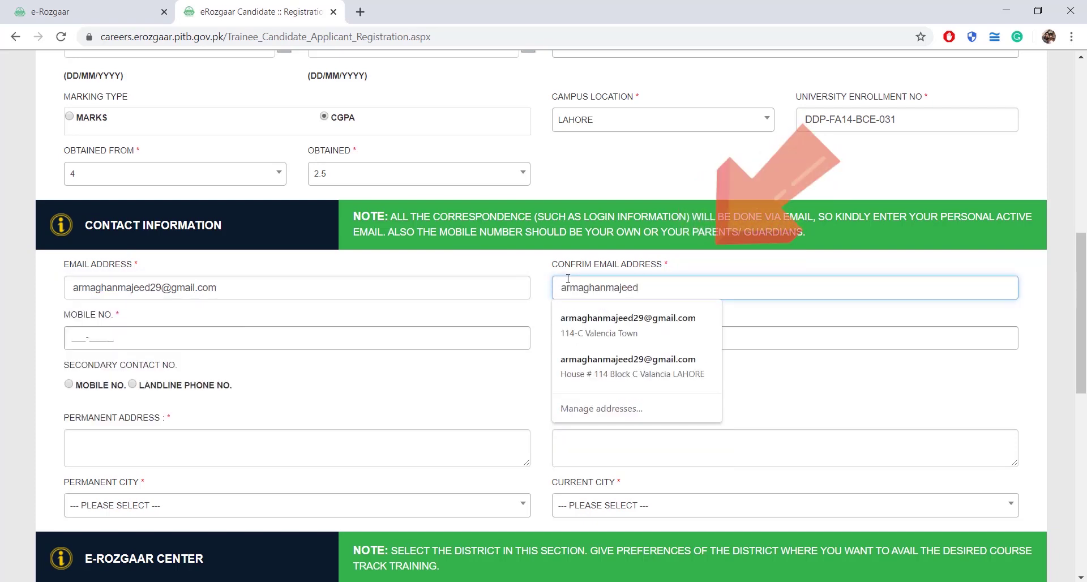
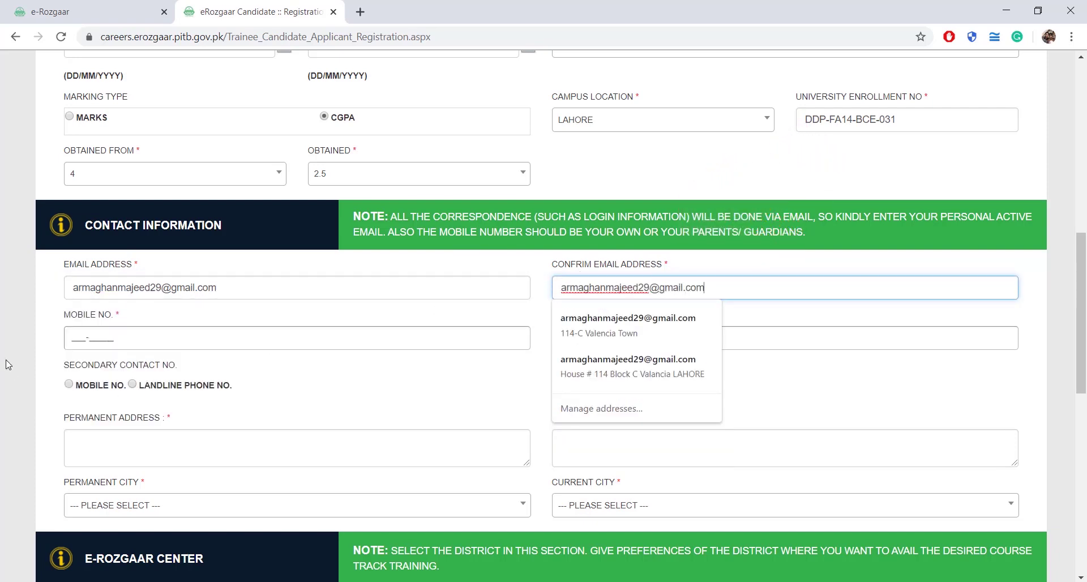
Enter the candidate's mobile number and repeat it in Confirm Mobile No.
left_click(73, 334)
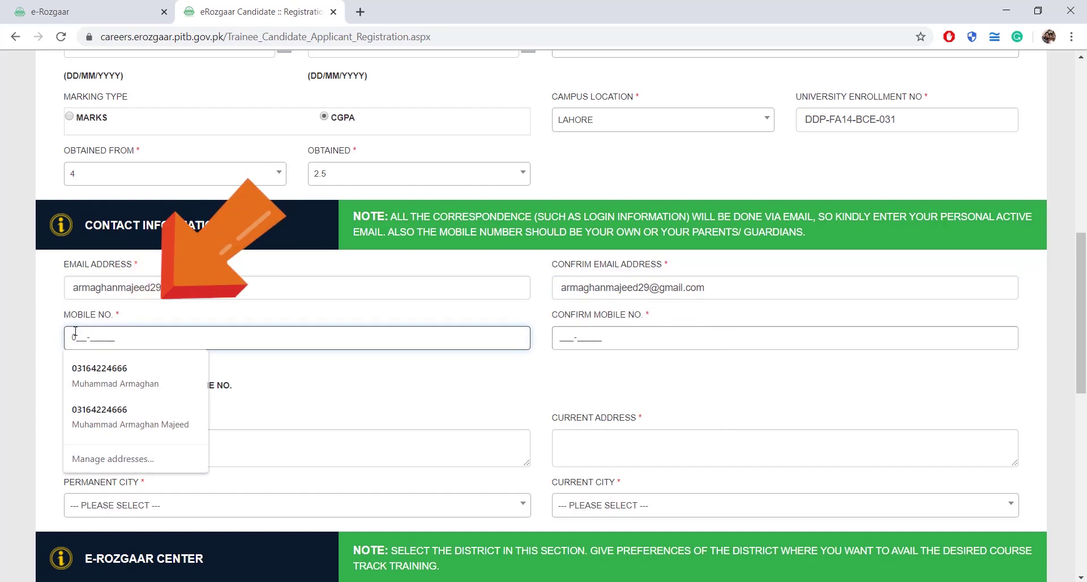
left_click(560, 338)
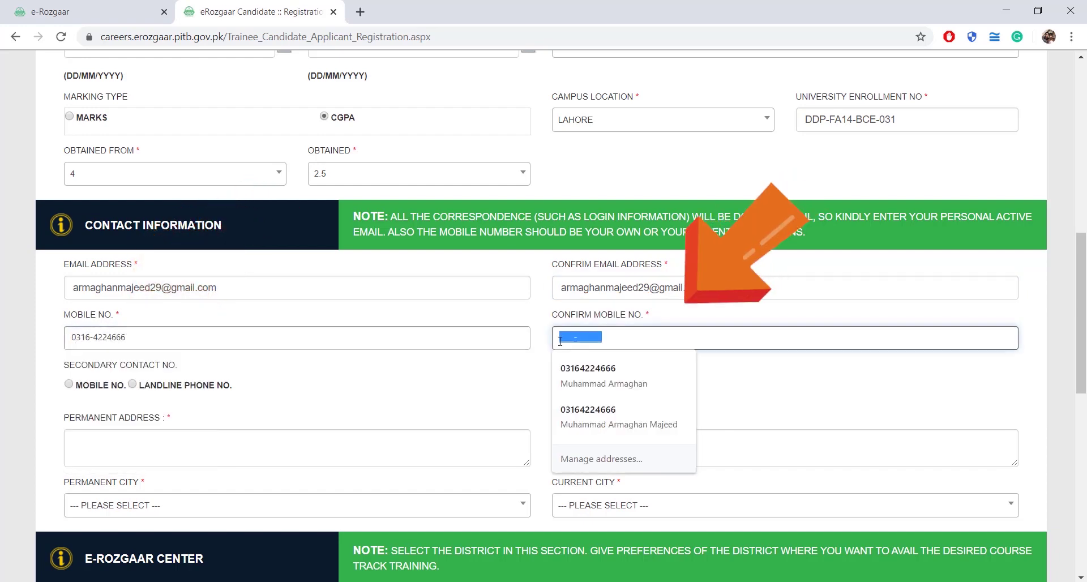
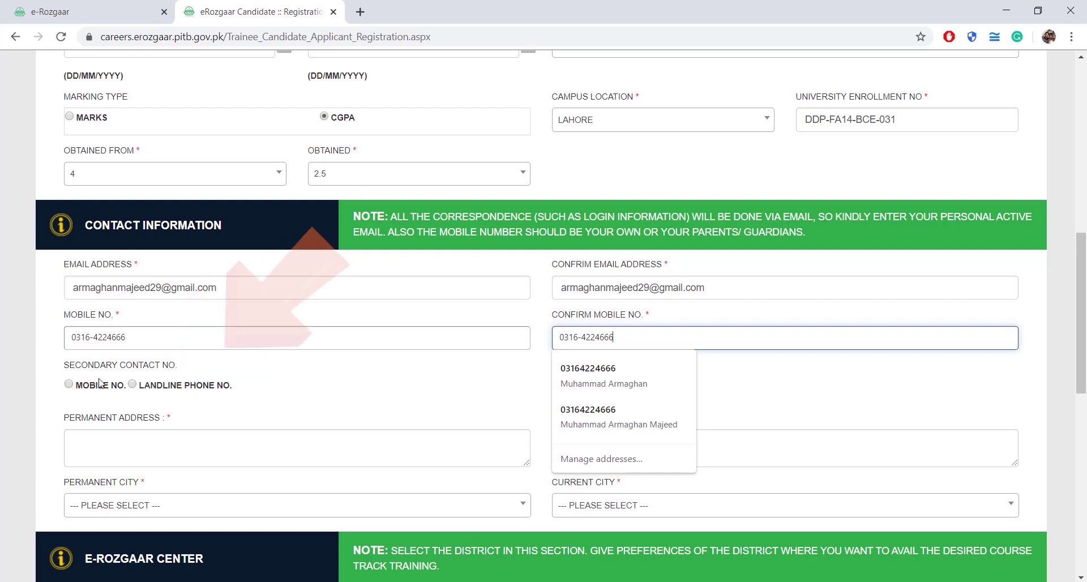
left_click(493, 377)
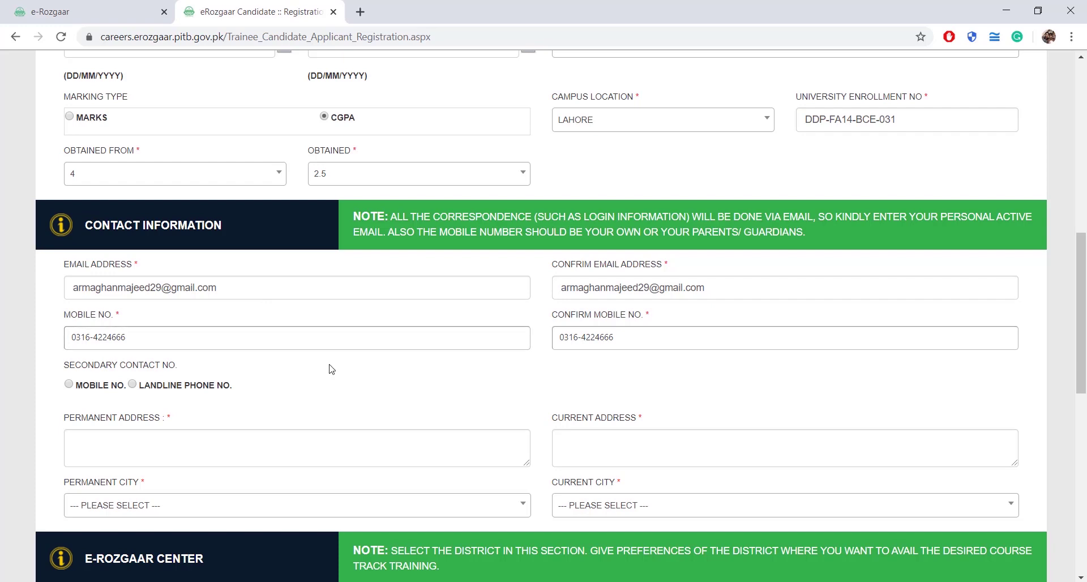
Fill in the candidate's permanent and current street addresses.
scroll(331, 369, "down", 1)
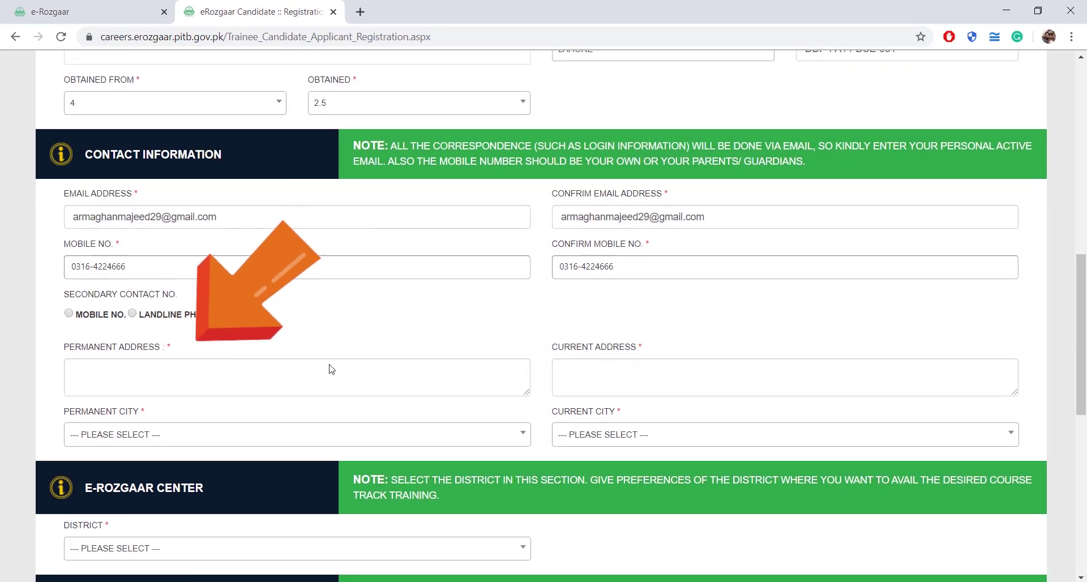
left_click(250, 378)
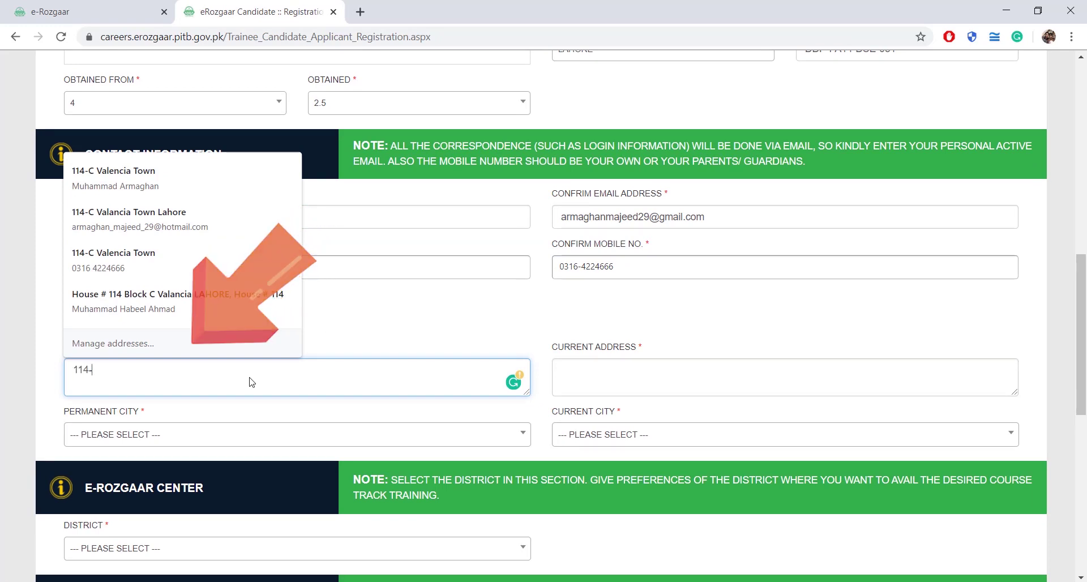
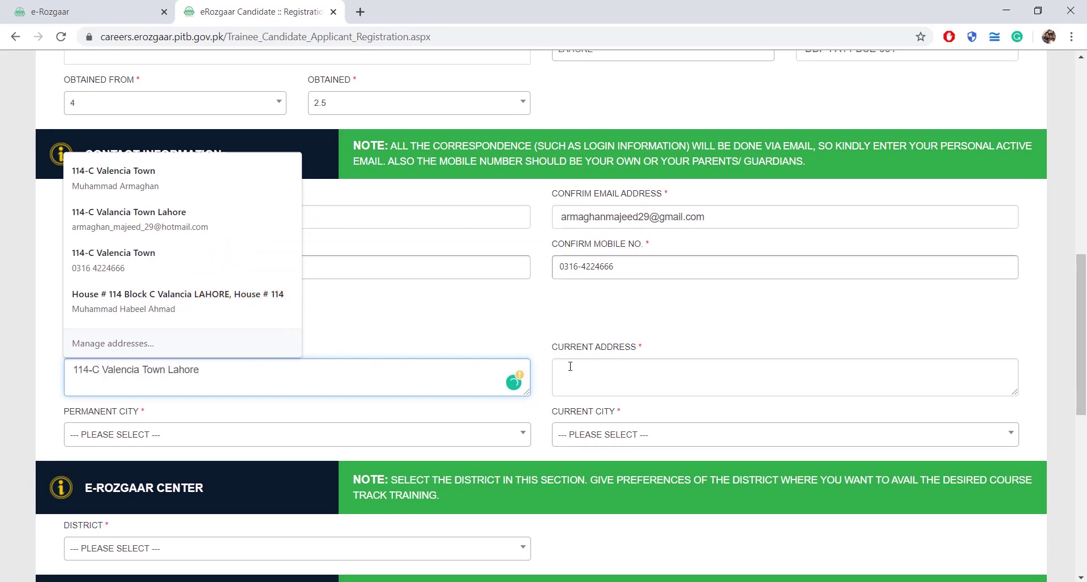
left_click(570, 367)
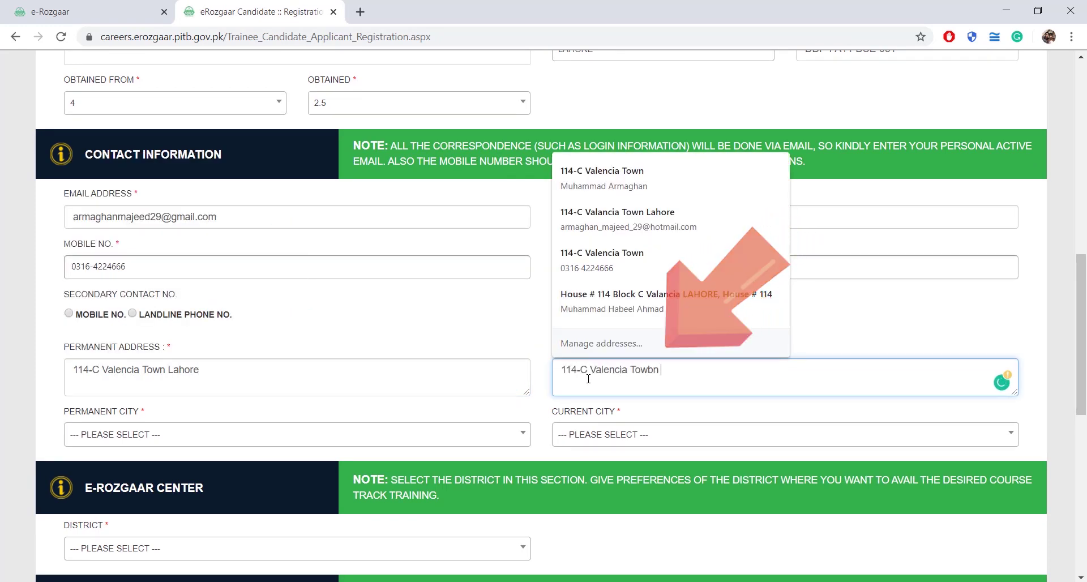
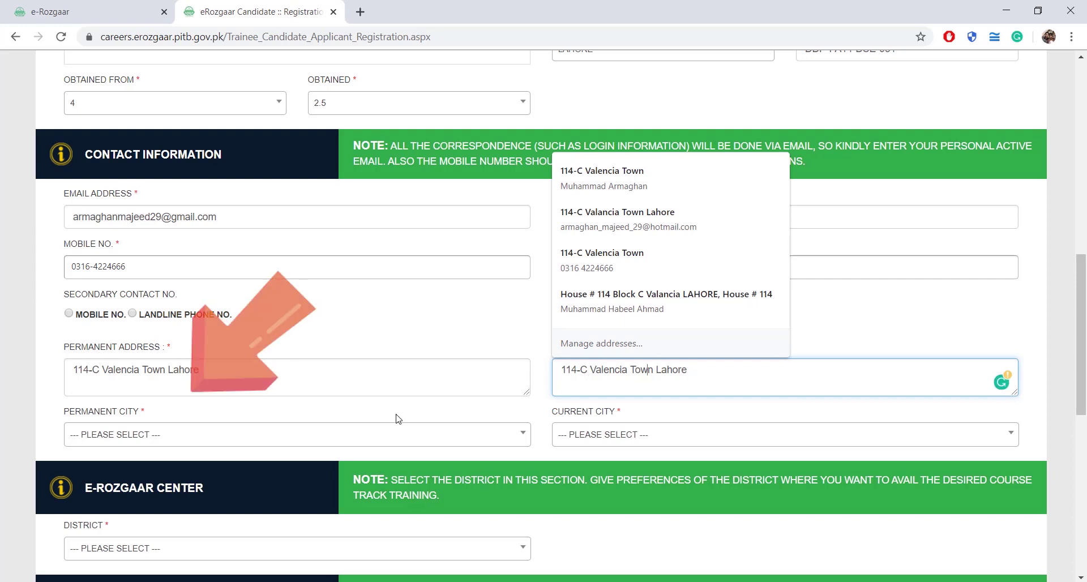
Set both the permanent city and current city to LAHORE.
left_click(389, 434)
type("L")
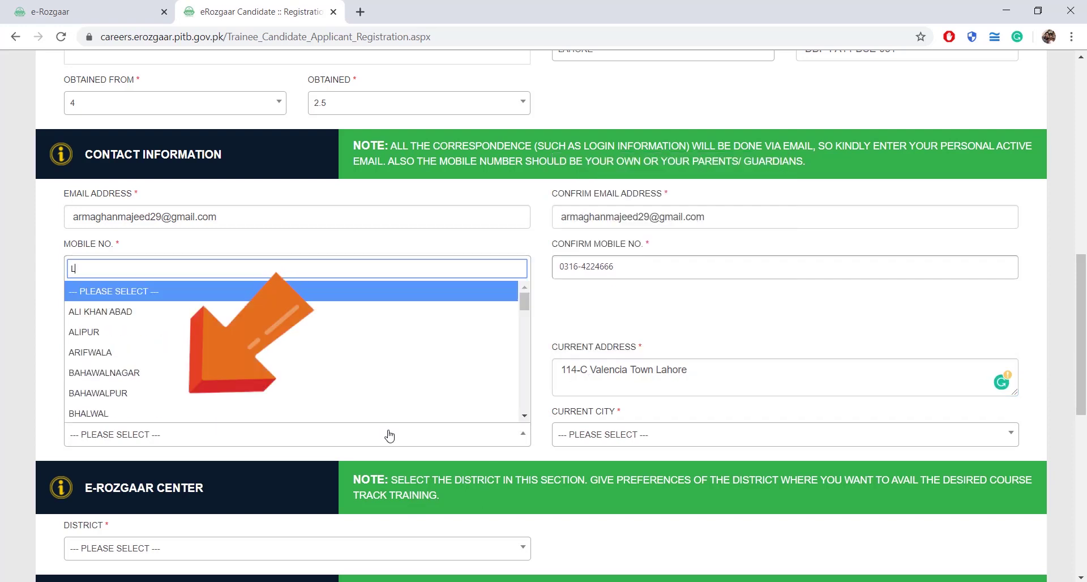
type("aho")
left_click(441, 411)
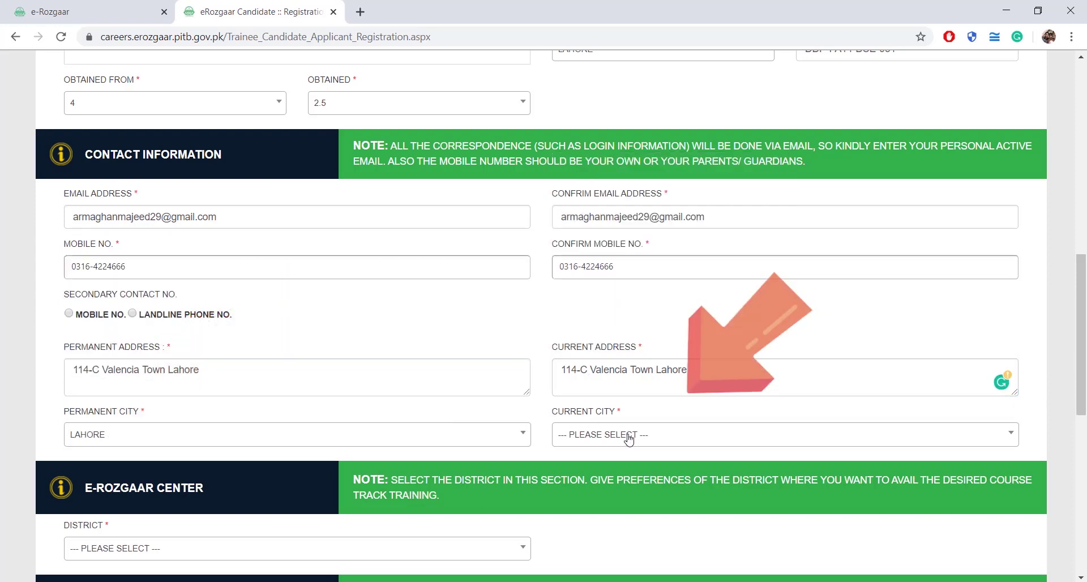
left_click(628, 436)
type("Lajp")
key("BackSpace")
key("BackSpace")
type("h")
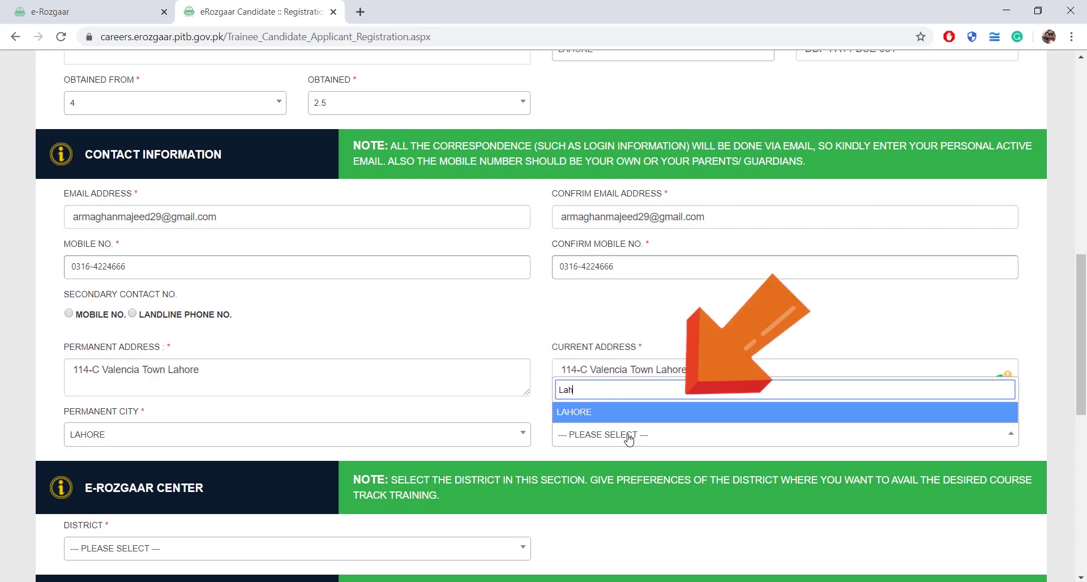
type("ore")
key("BackSpace")
key("BackSpace")
left_click(618, 411)
scroll(468, 429, "down", 3)
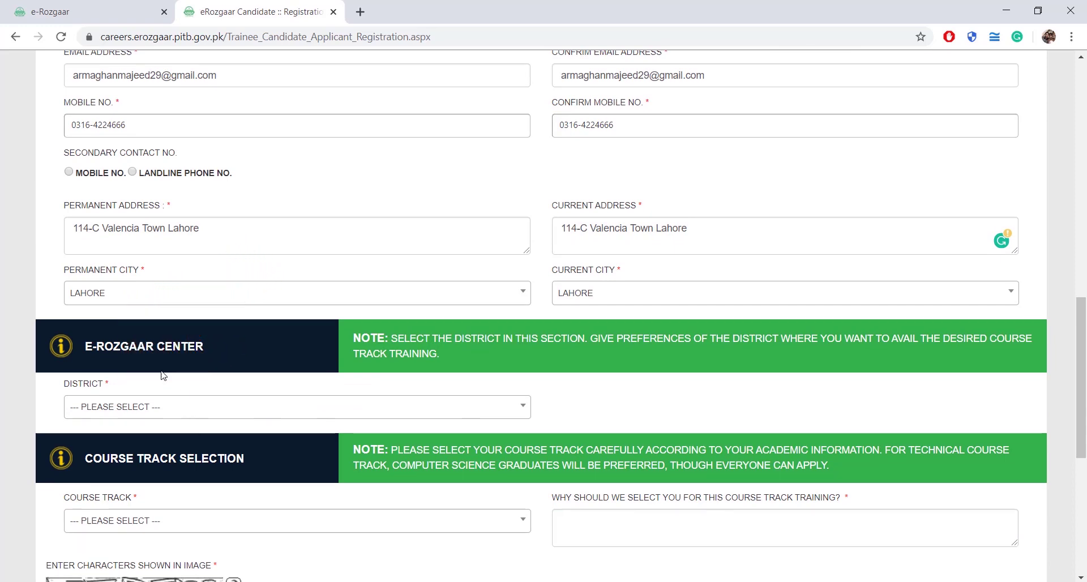
Select district BAHAWALNAGAR and center GOVERNMENT POST GRADUATE COLLEGE, BAHAWALNAGAR.
left_click(516, 407)
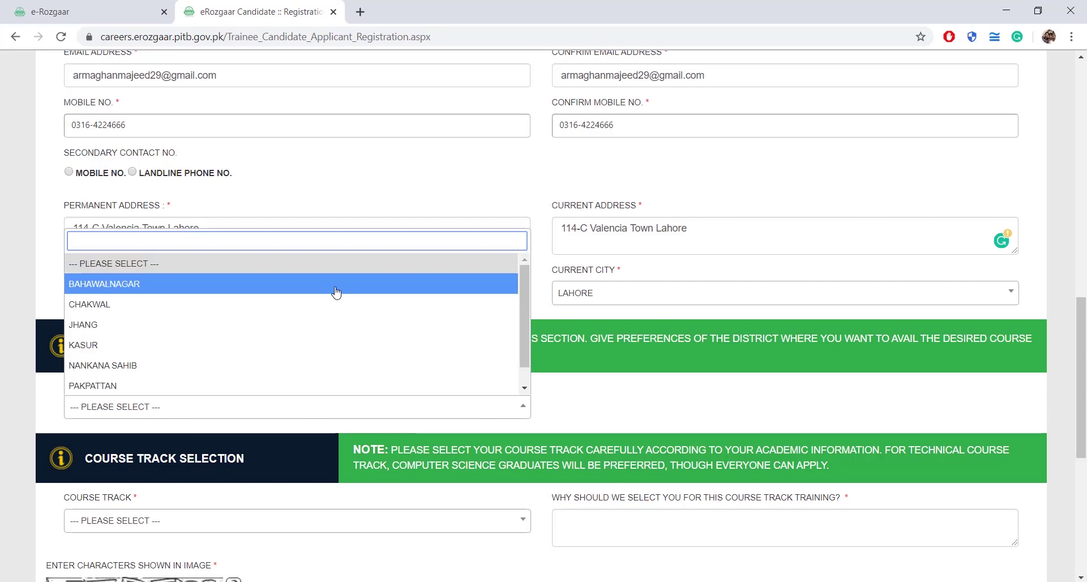
left_click(273, 290)
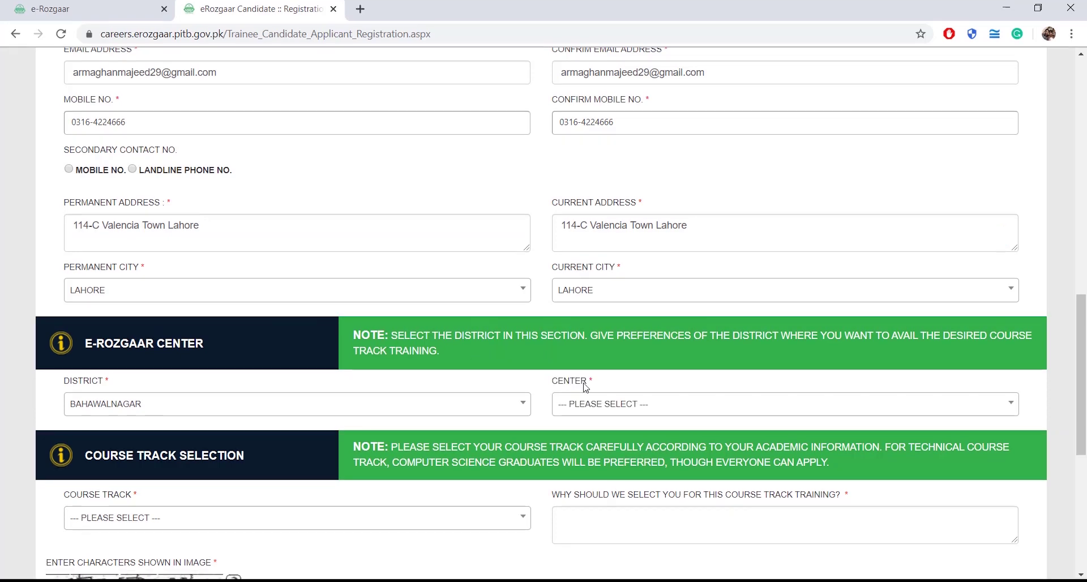
left_click(1009, 403)
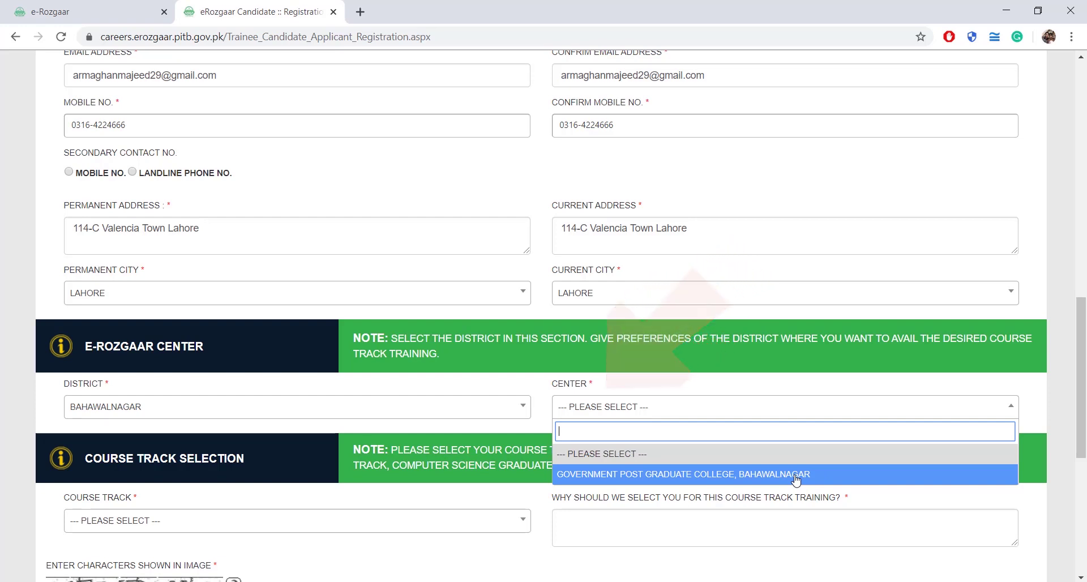
left_click(796, 475)
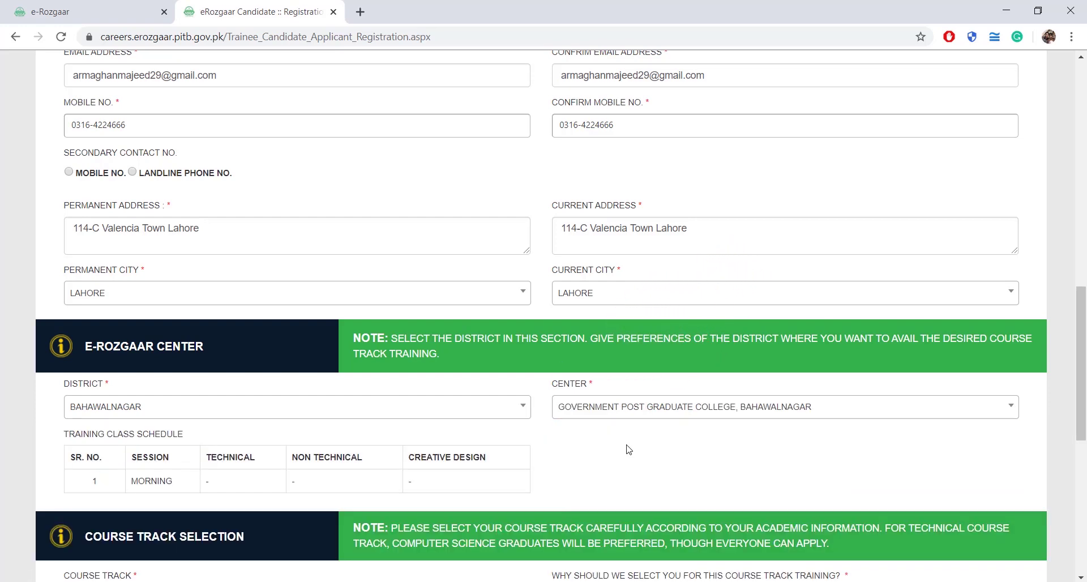
scroll(627, 449, "down", 2)
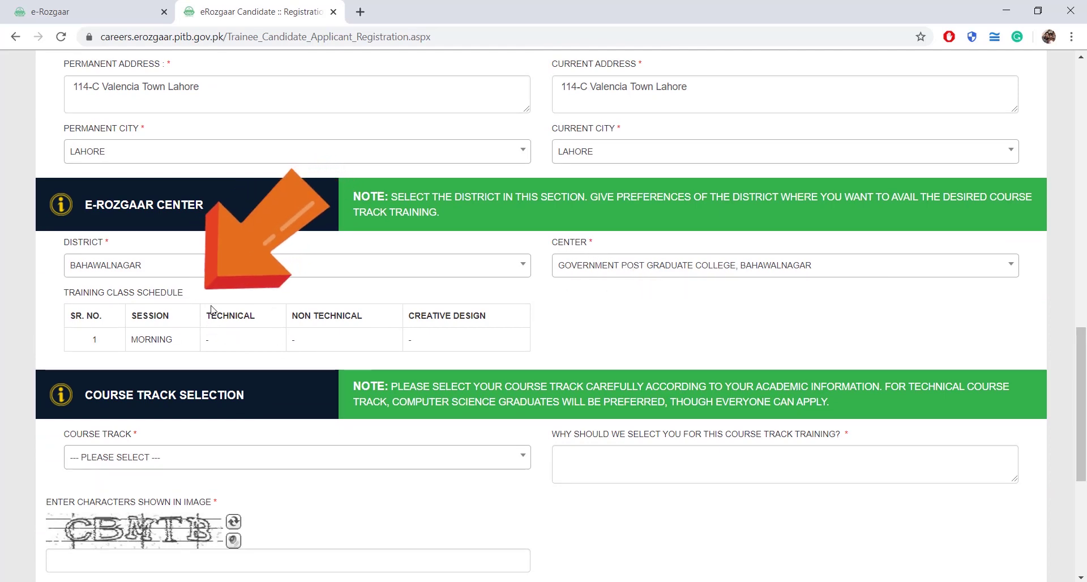
scroll(263, 396, "down", 2)
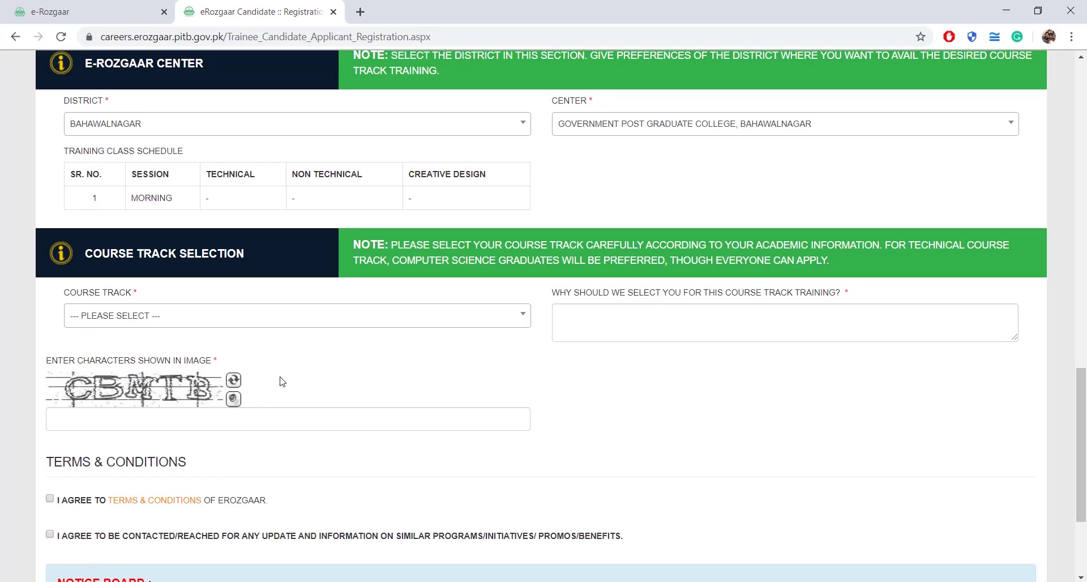
Choose the TECHNICAL course track and write 'to earn' as the selection reason.
left_click(411, 317)
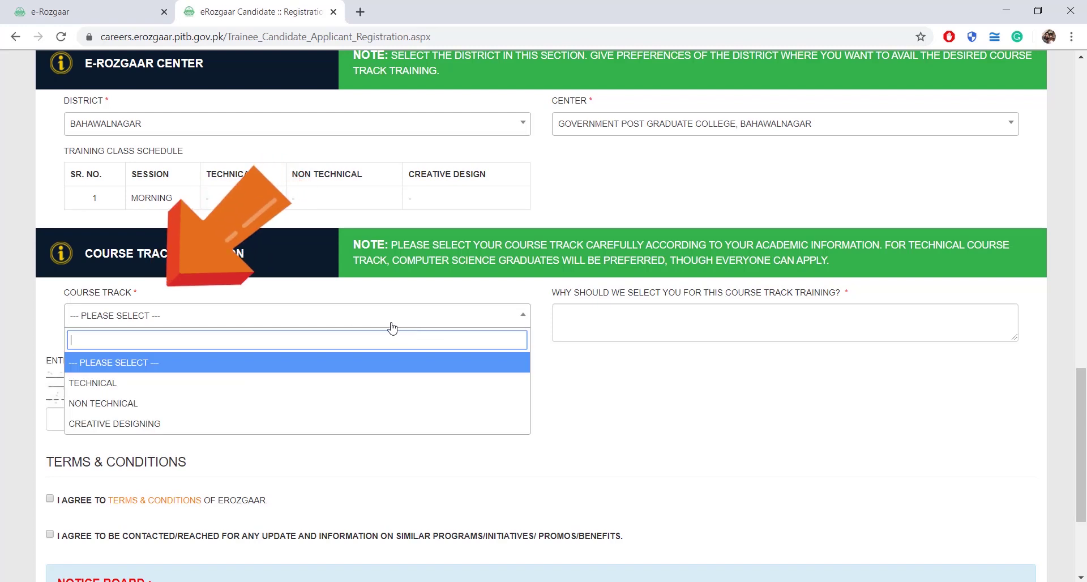
left_click(151, 388)
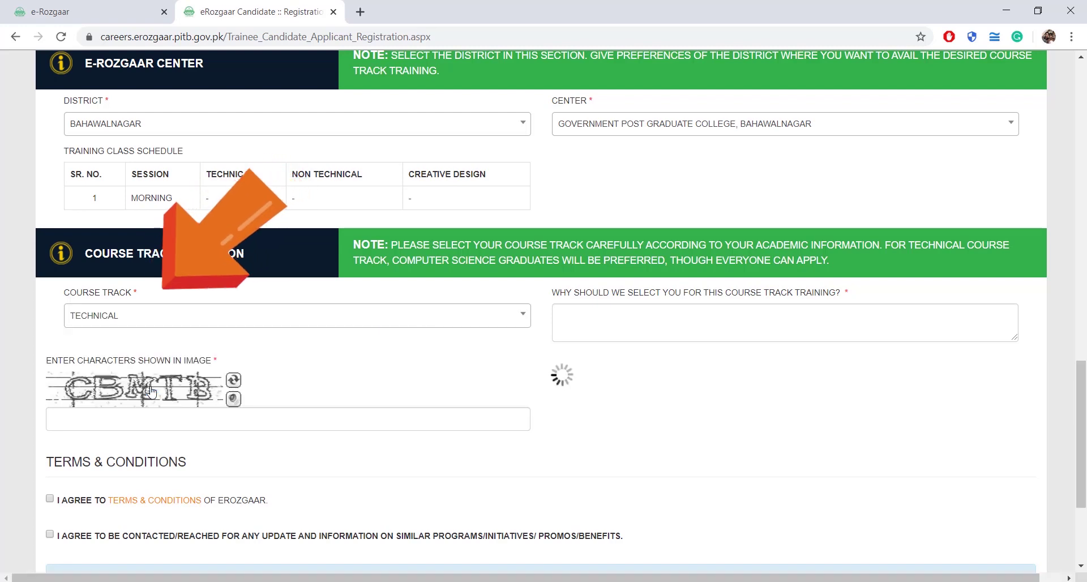
left_click(607, 321)
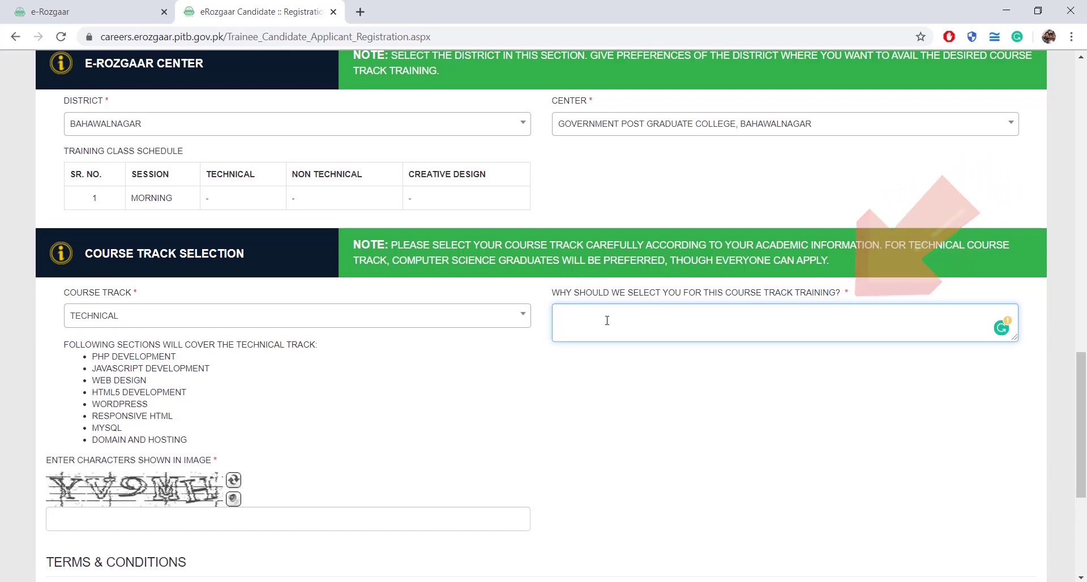
type("to earn")
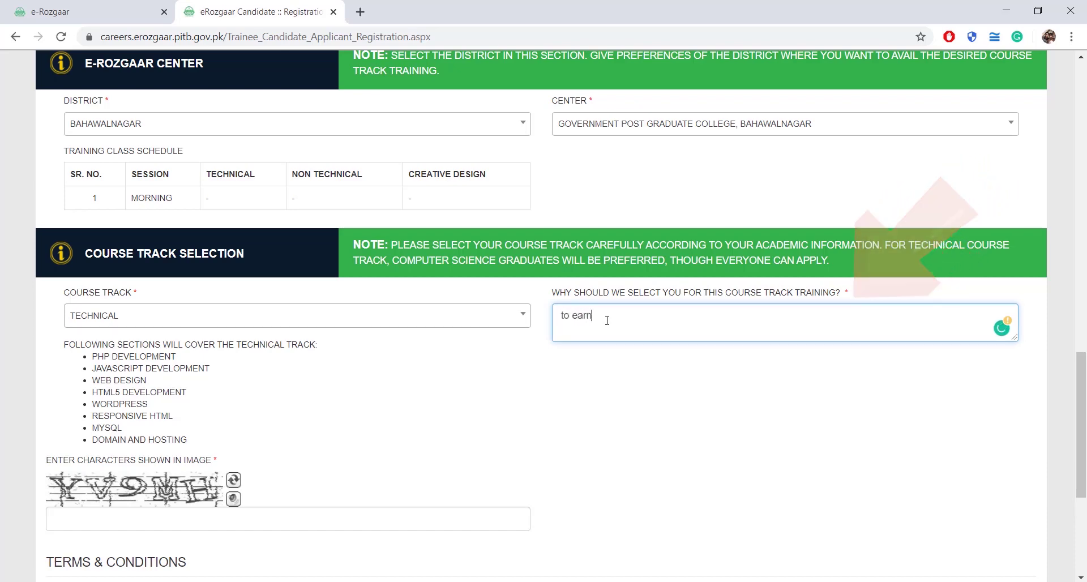
Enter the captcha characters from the image and tick both agreement checkboxes.
scroll(437, 376, "down", 3)
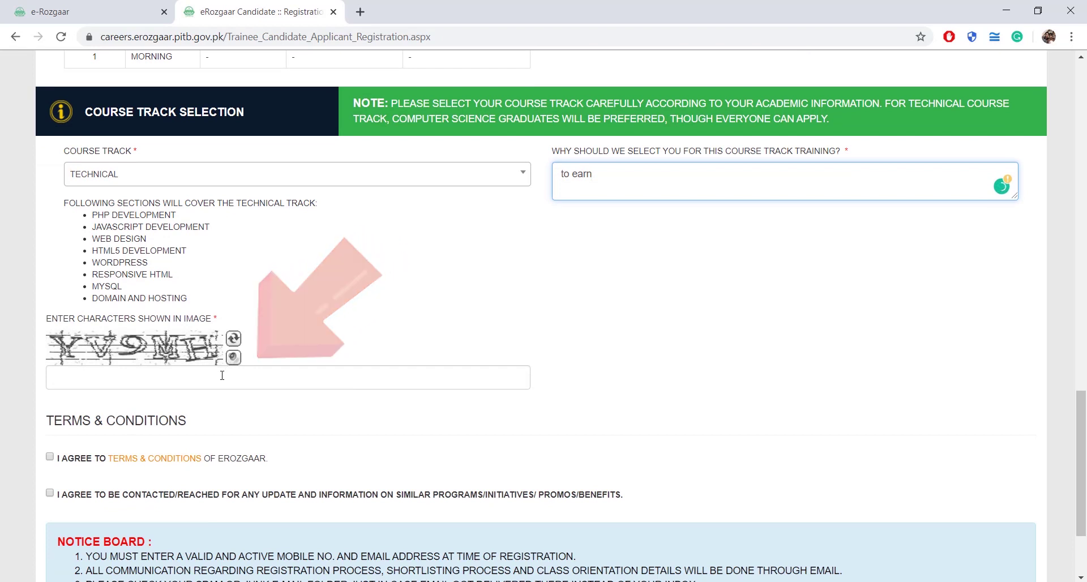
left_click(221, 377)
type("YV9MH")
scroll(223, 397, "down", 1)
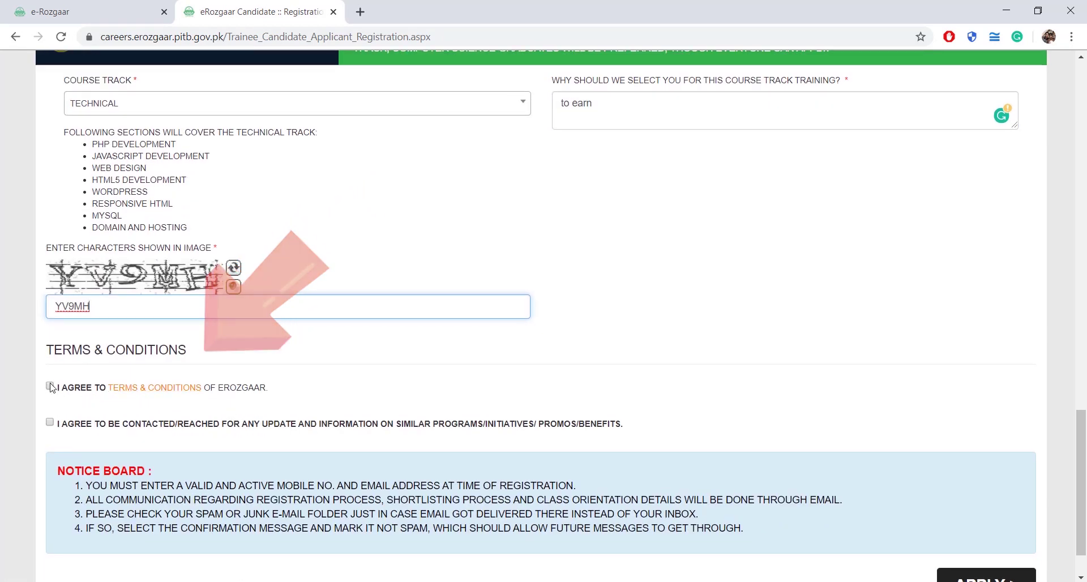
left_click(50, 386)
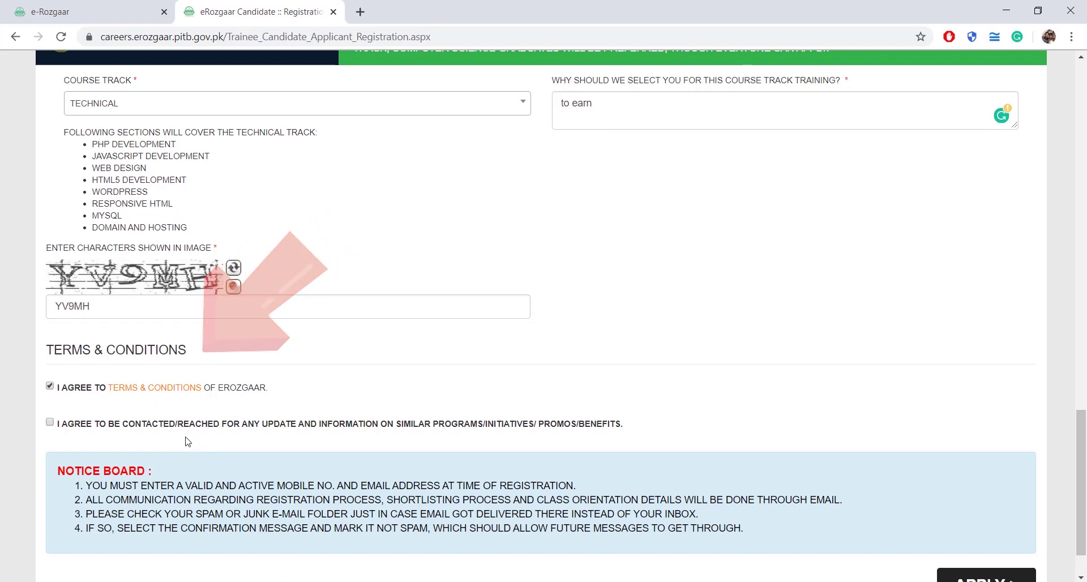
left_click(50, 422)
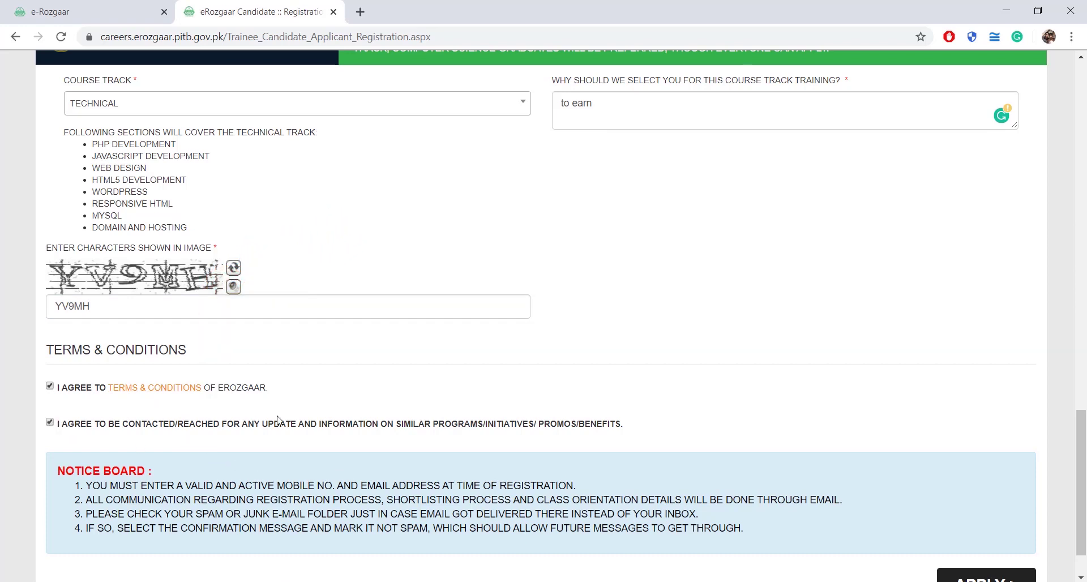
scroll(333, 419, "down", 1)
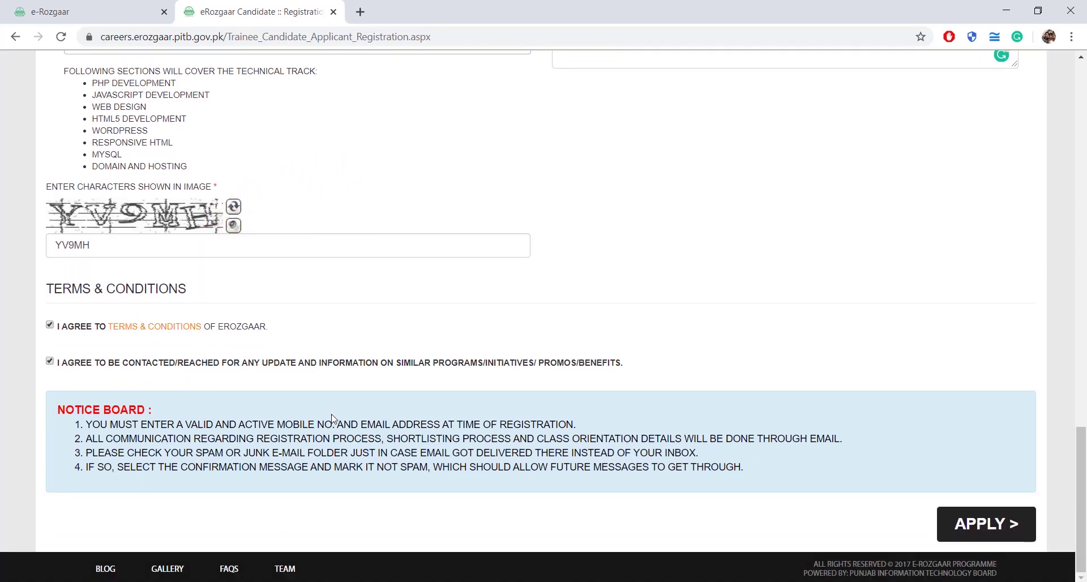
Submit the trainee registration with APPLY.
left_click(992, 525)
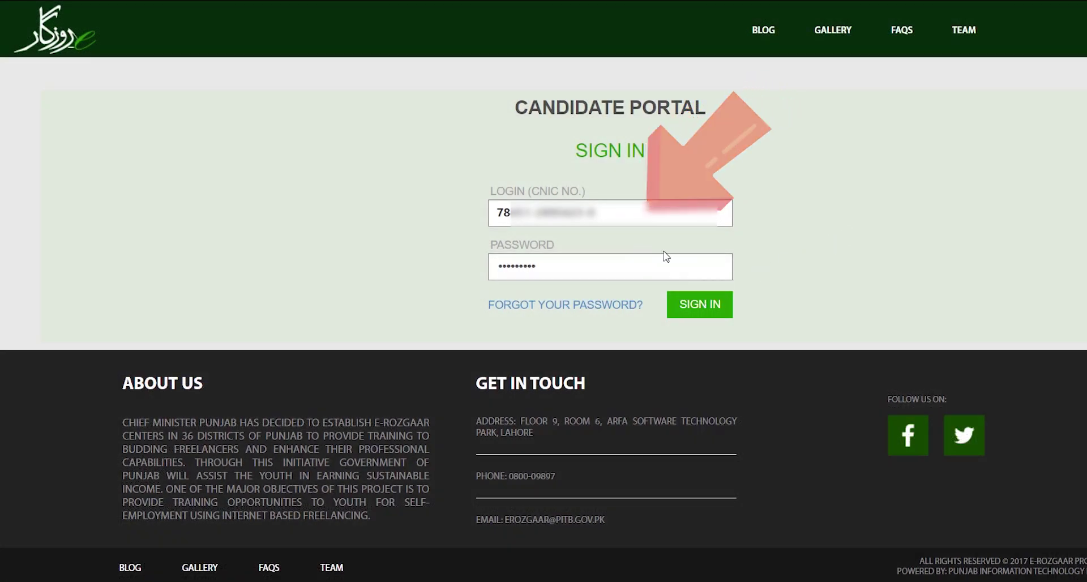
Sign in to the candidate portal and start the MCQ test.
left_click(701, 310)
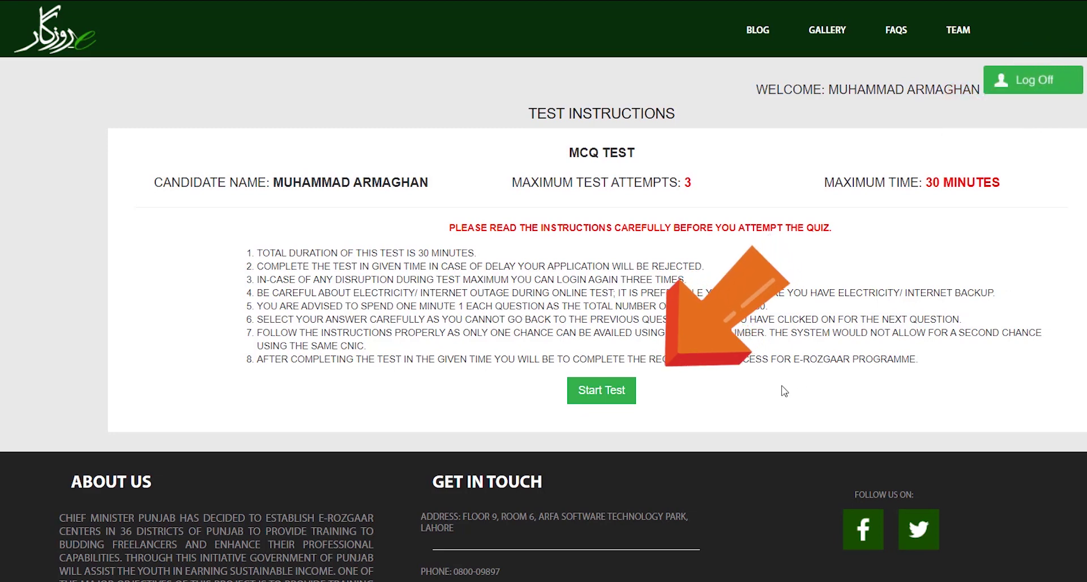
left_click(627, 396)
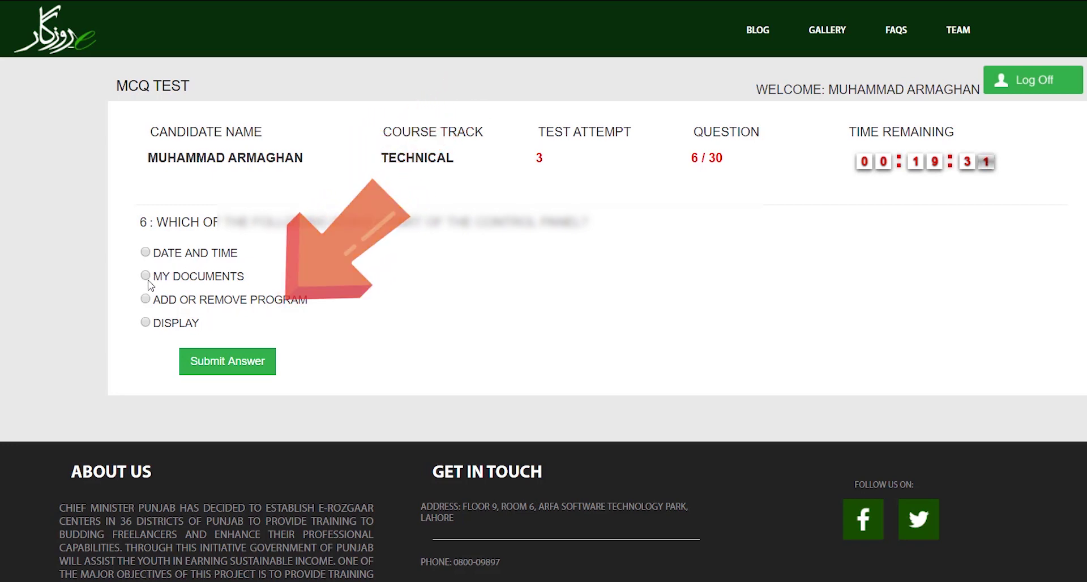
Submit the pending answer, then answer question 8 with CHKDSK to reach question 9 of 30.
left_click(221, 366)
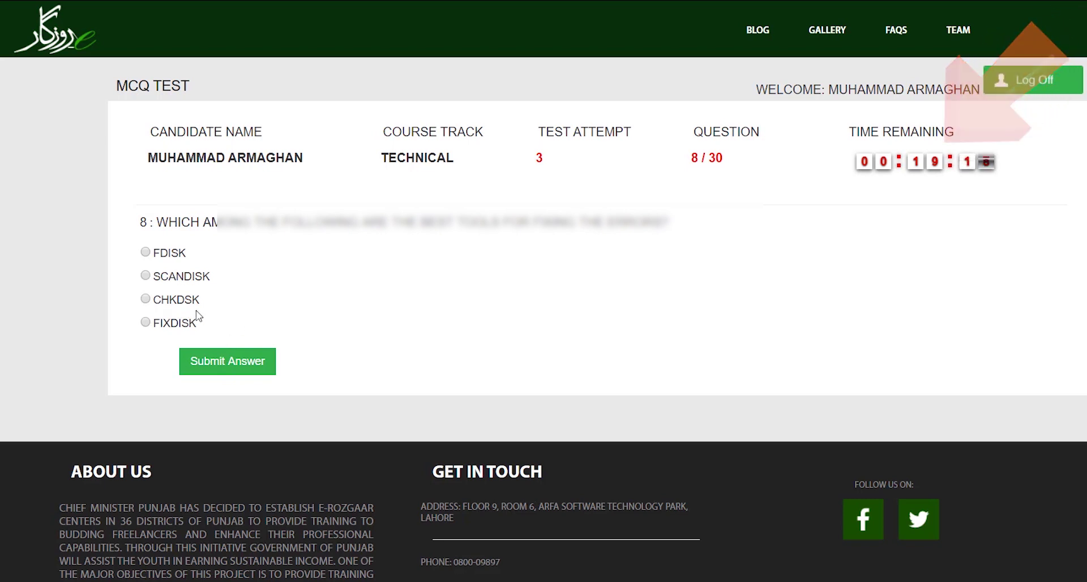
left_click(146, 300)
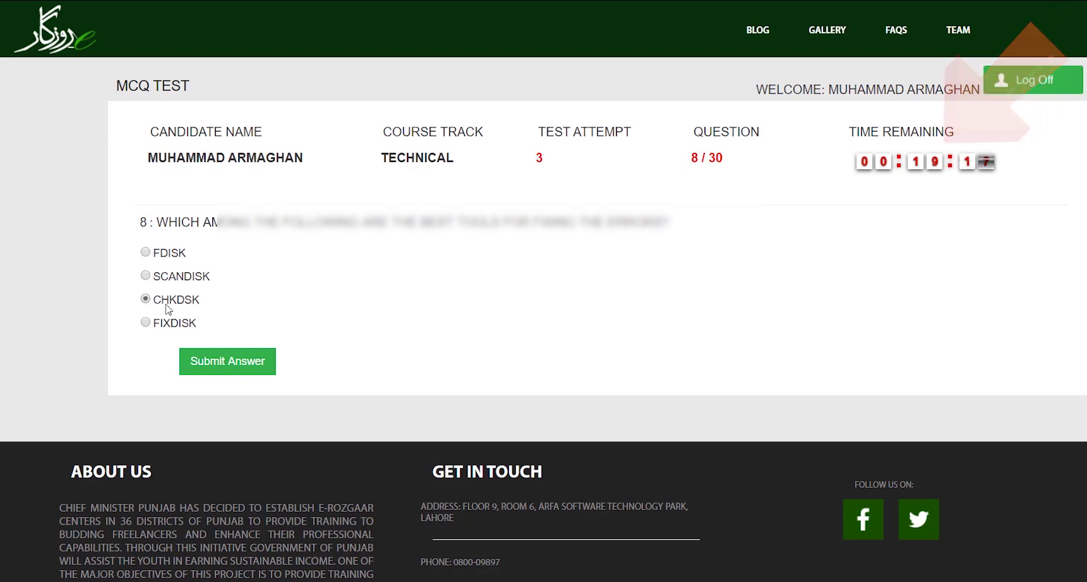
left_click(243, 362)
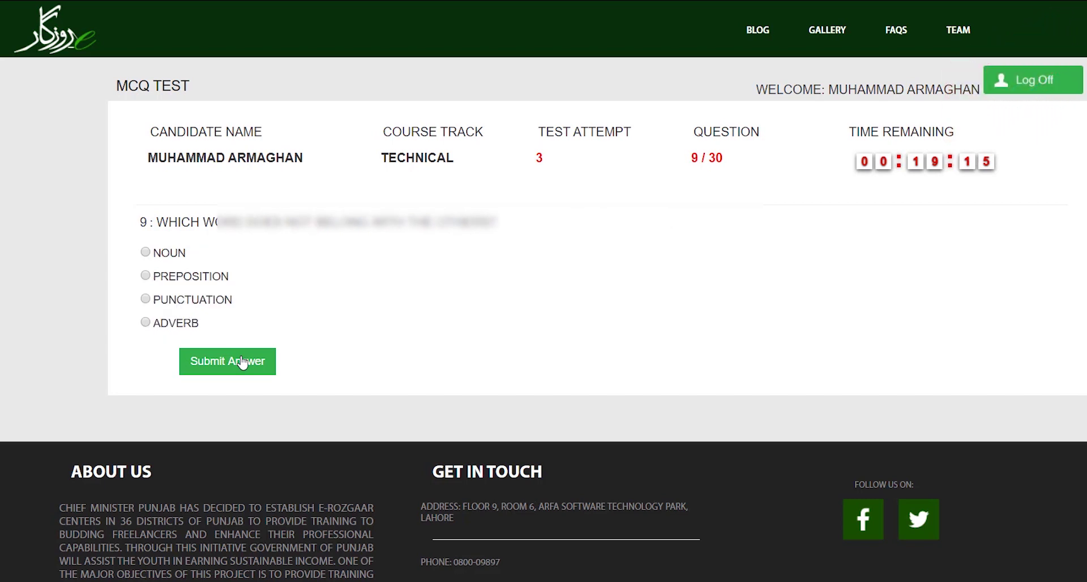